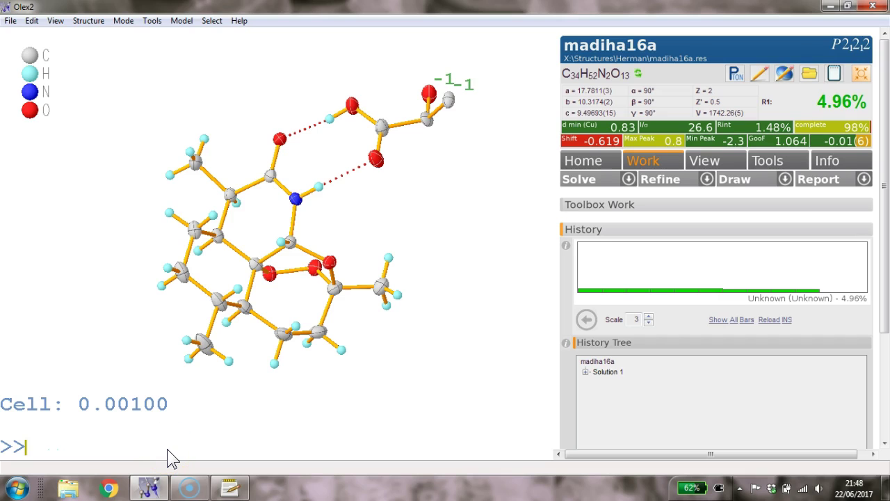
Grow the disordered acid across its symmetry bond into a complete molecule and isolate that molecule with uniq.
left_click_drag(422, 199, 427, 234)
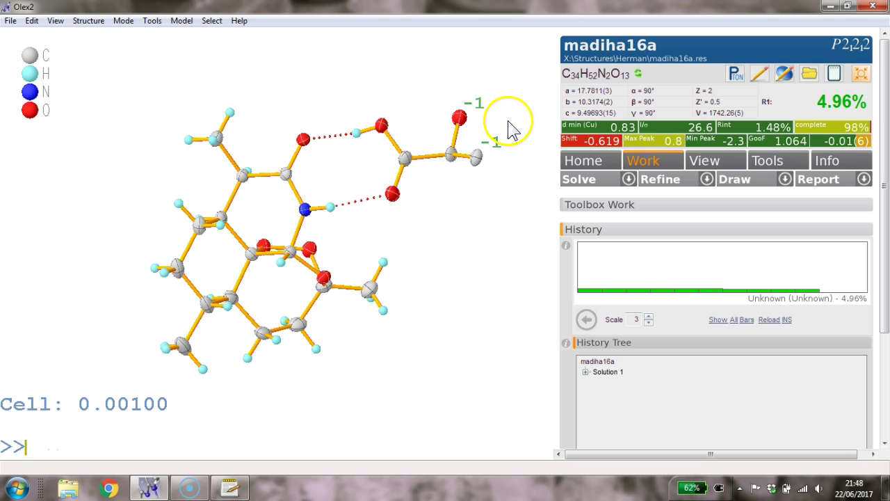
key("ctrl+g")
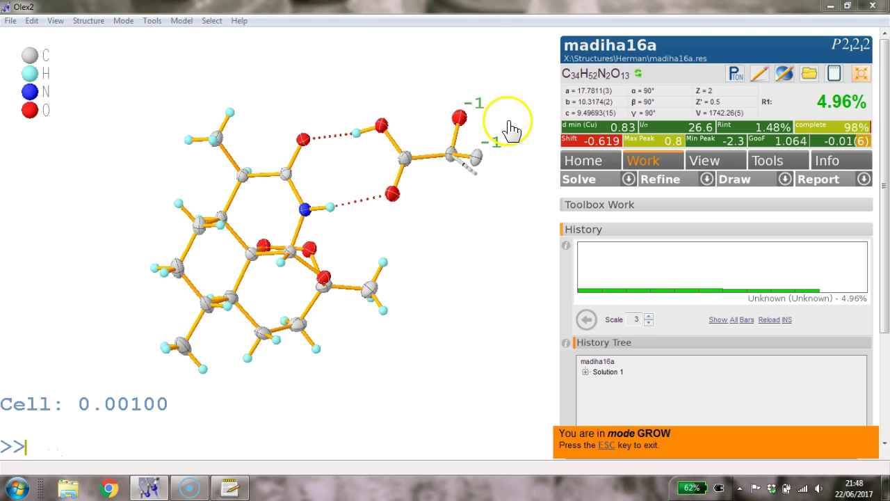
left_click(469, 174)
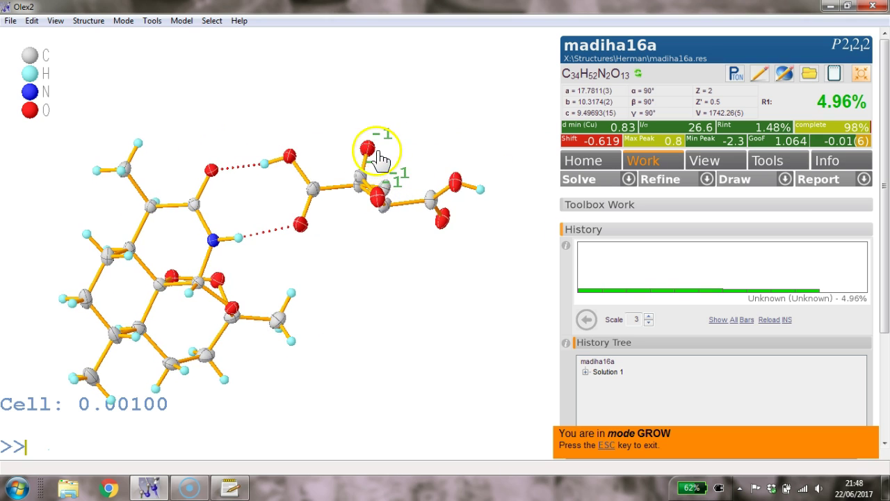
key("Escape")
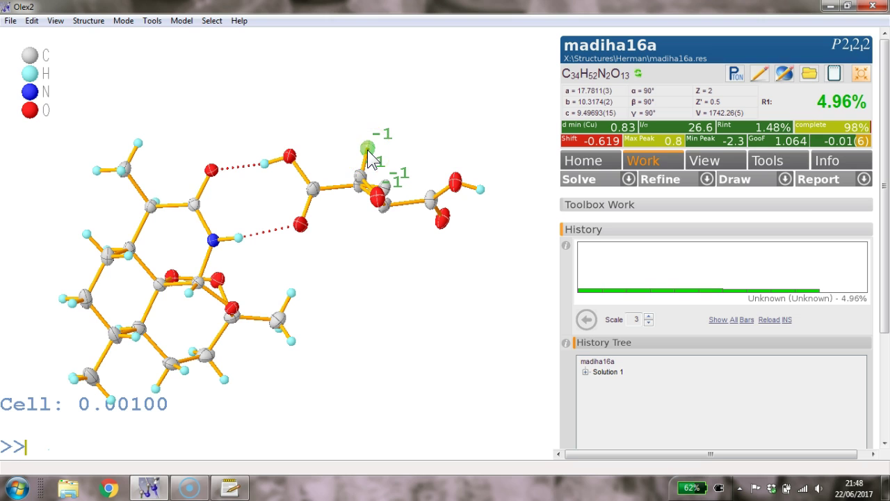
type("uniq")
key("Return")
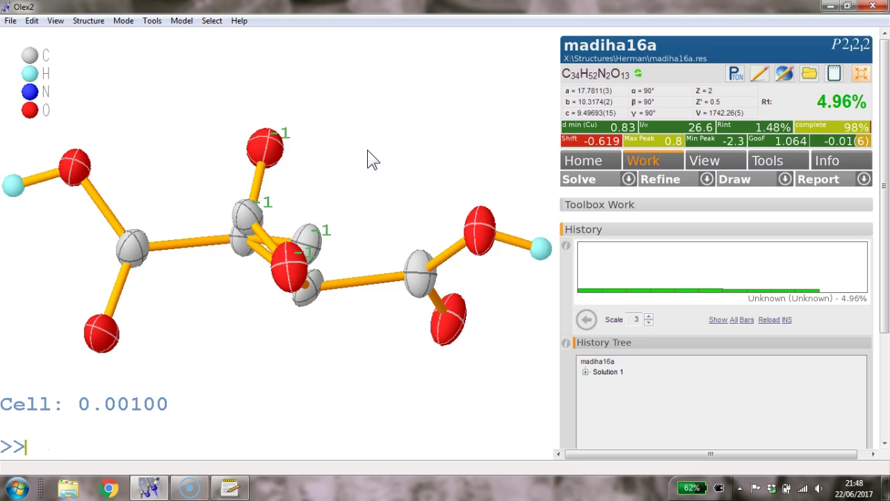
Delete the duplicate atoms C23C, O13O and C22C from the middle of the grown acid, leaving a single disorder orientation.
left_click(361, 142)
left_click_drag(362, 127, 384, 196)
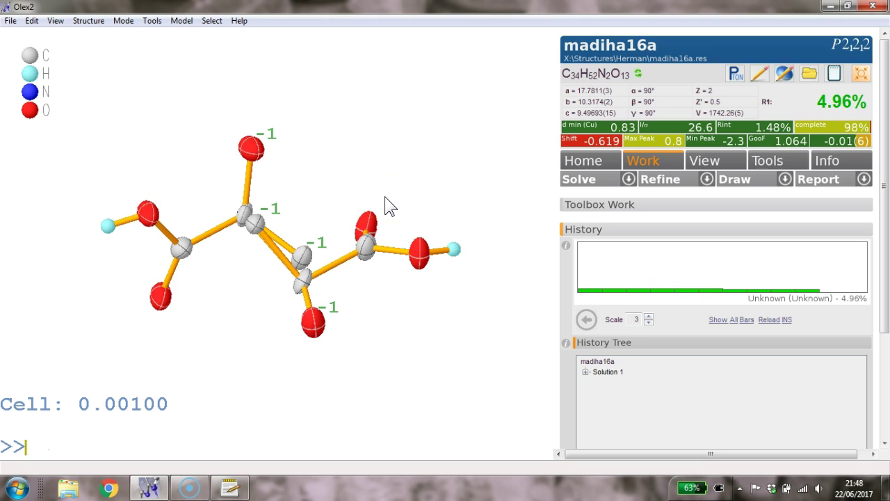
mouse_move(330, 188)
left_mouse_down()
mouse_move(318, 174)
mouse_move(318, 188)
left_mouse_up()
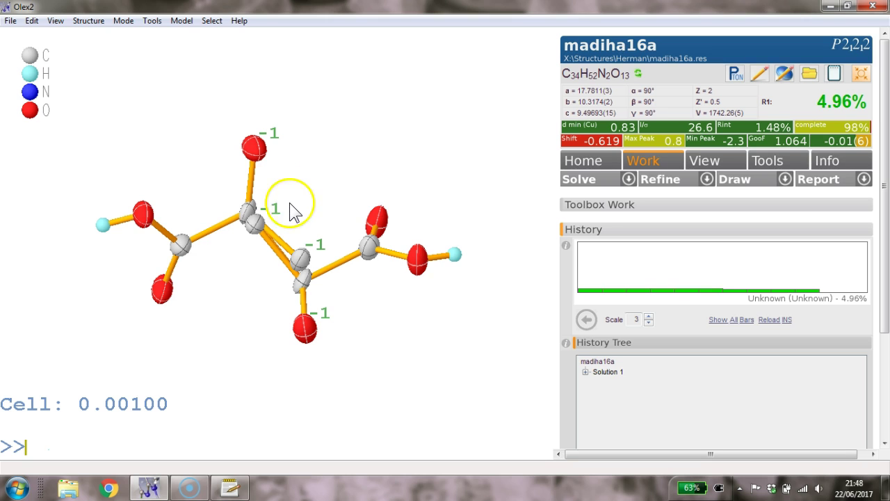
mouse_move(259, 230)
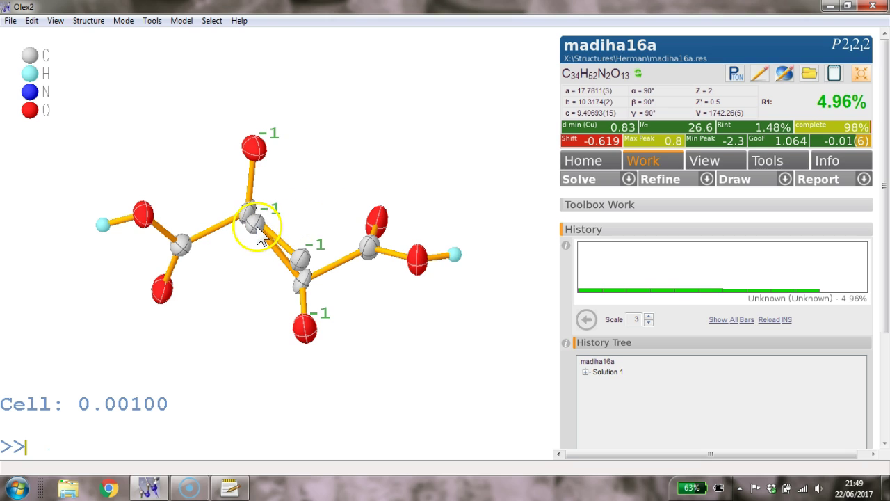
key("Delete")
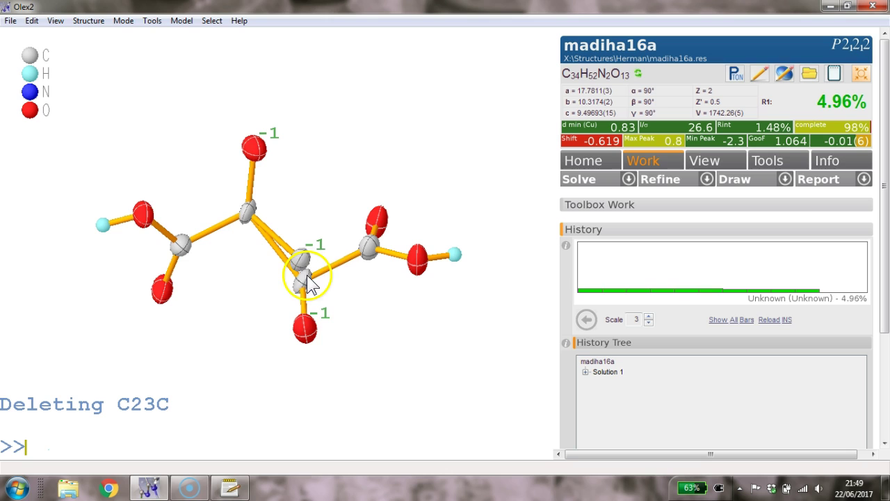
left_click_drag(348, 299, 320, 324)
left_click(310, 326)
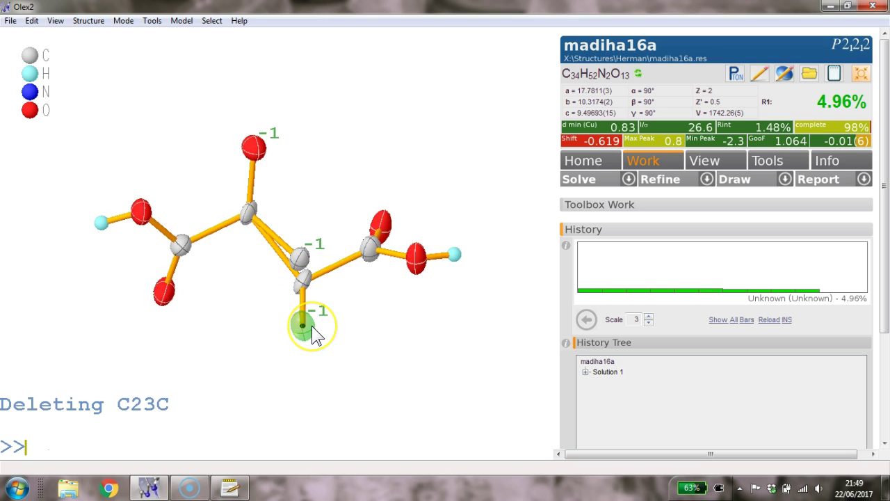
key("Delete")
left_click(305, 284)
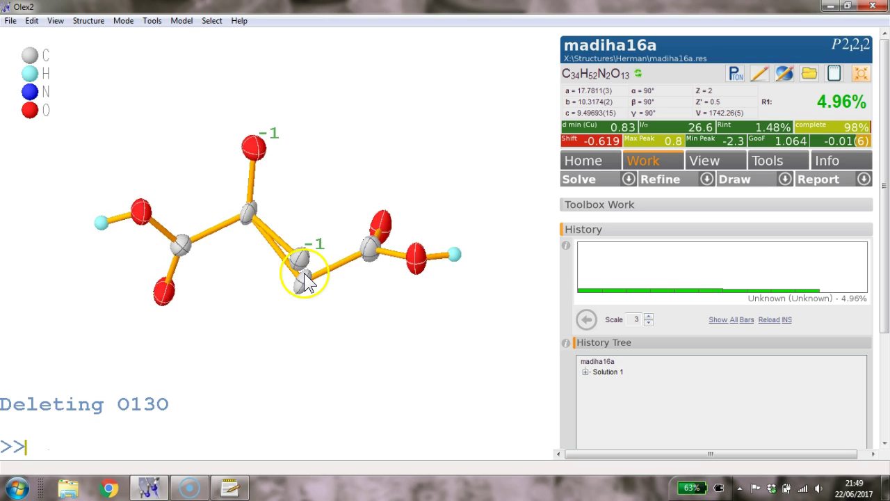
key("Delete")
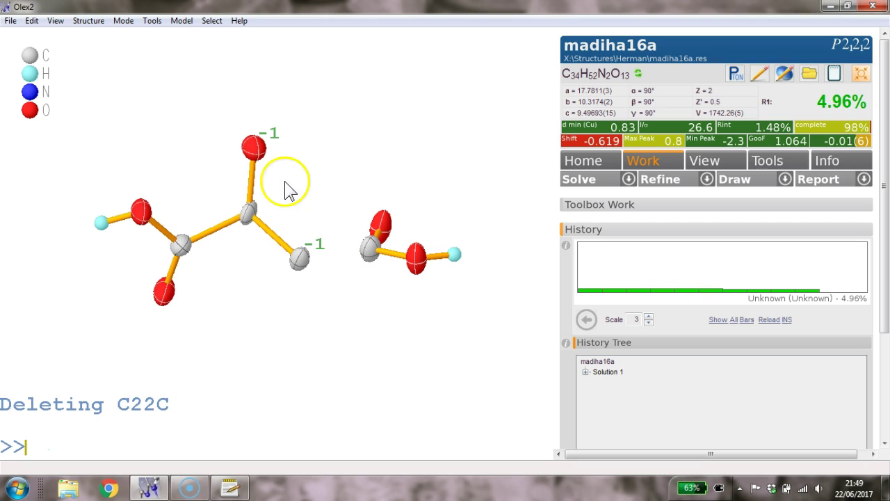
Add a bond between carbon C23 and the carboxylic carbon of the detached acid group with addbond.
left_click_drag(303, 224, 299, 224)
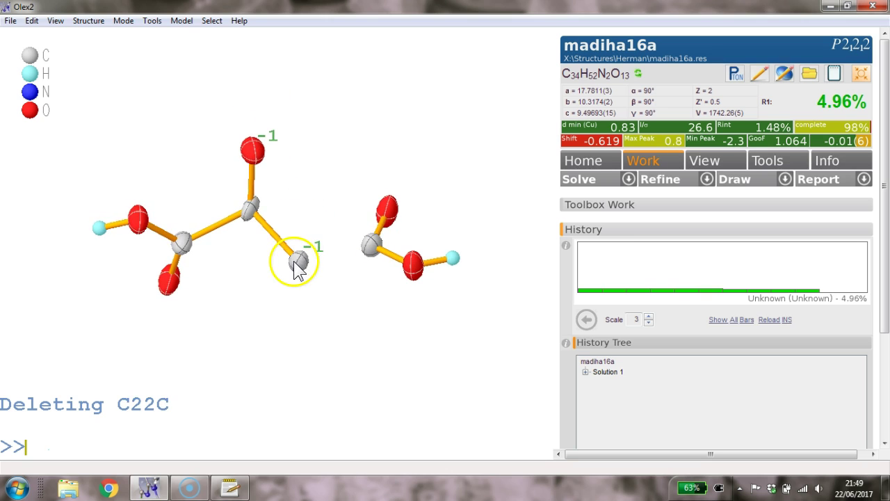
left_click(299, 258)
left_click(370, 249)
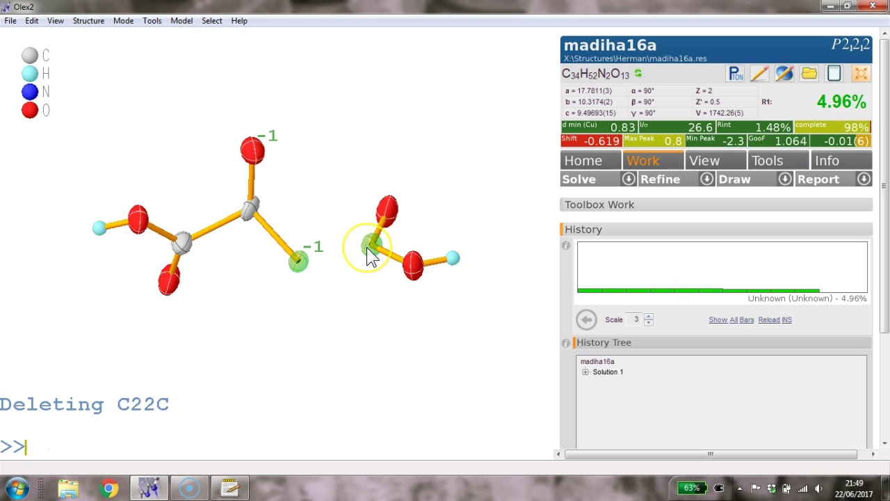
type("addbo")
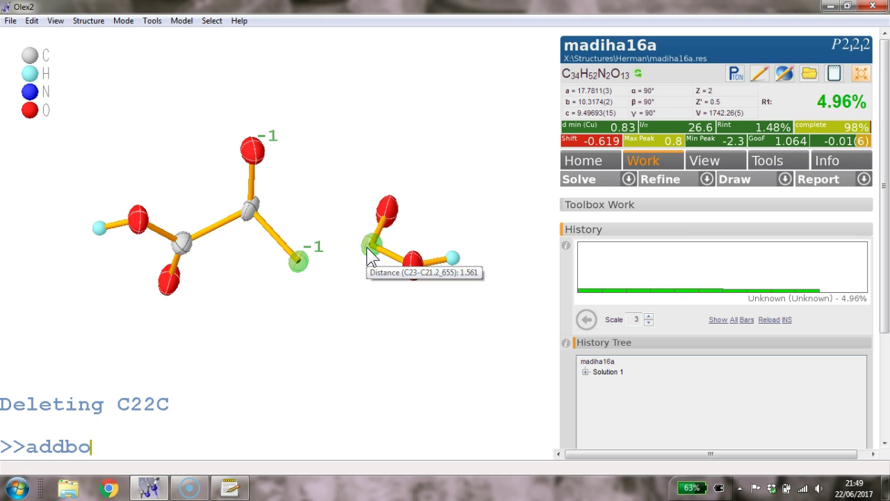
type("nd")
key("Return")
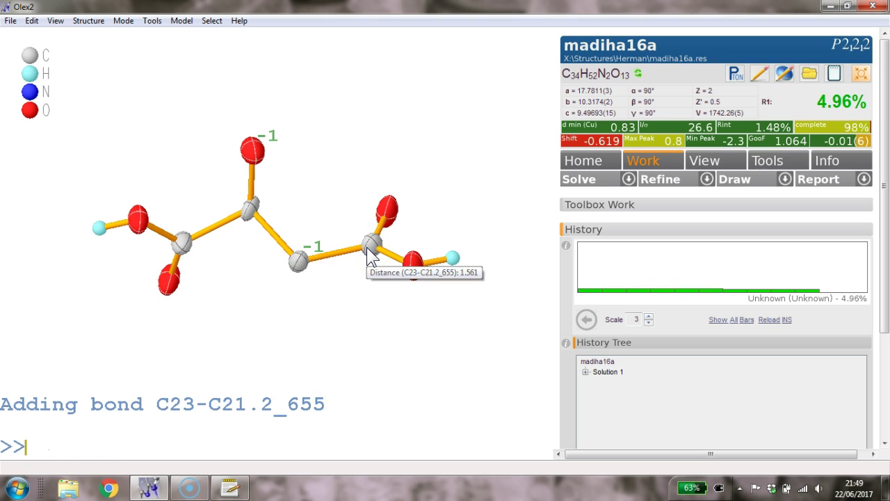
Assign the whole acid molecule to part -1 with the c option, and fuse the structure.
left_click_drag(367, 247, 368, 268)
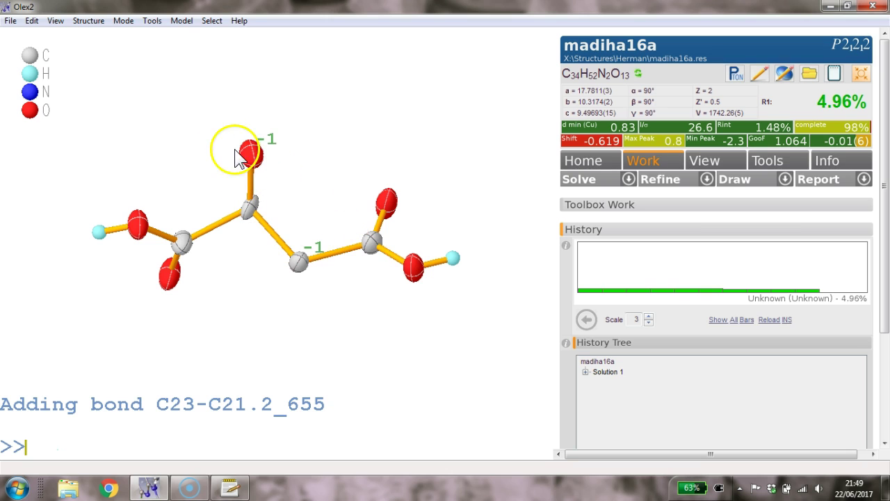
double_click(138, 223)
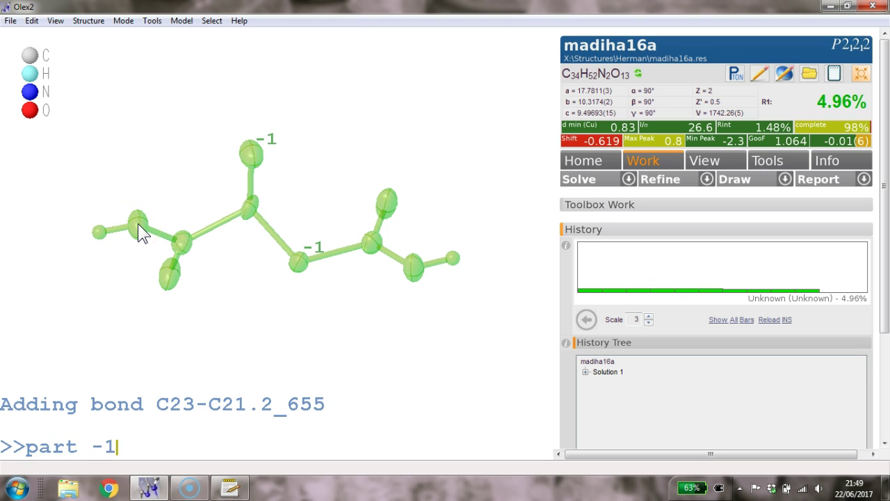
type("c")
key("Return")
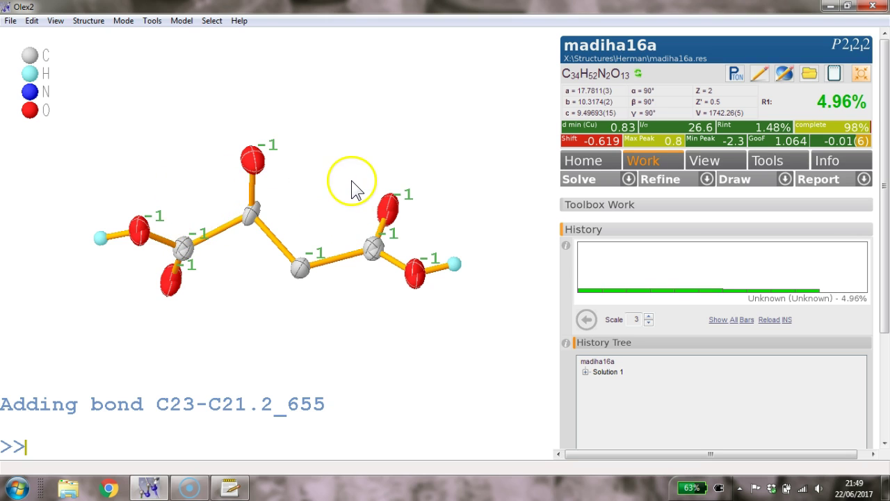
type("use")
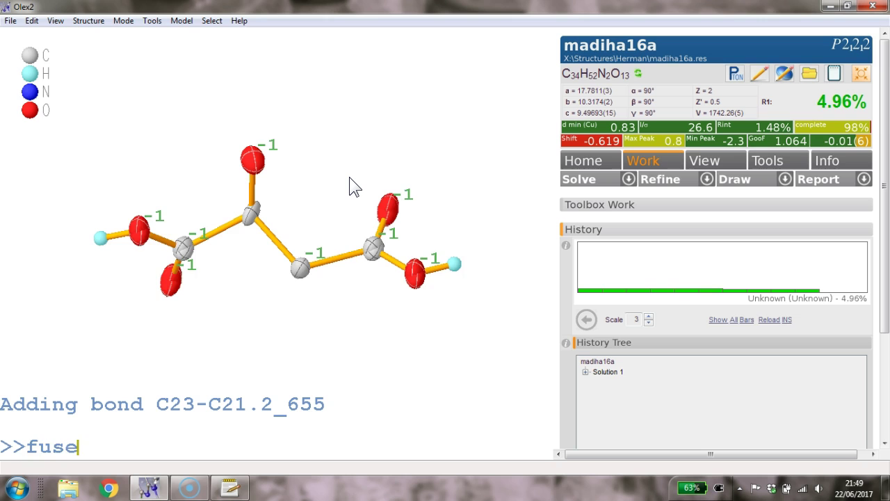
key("Return")
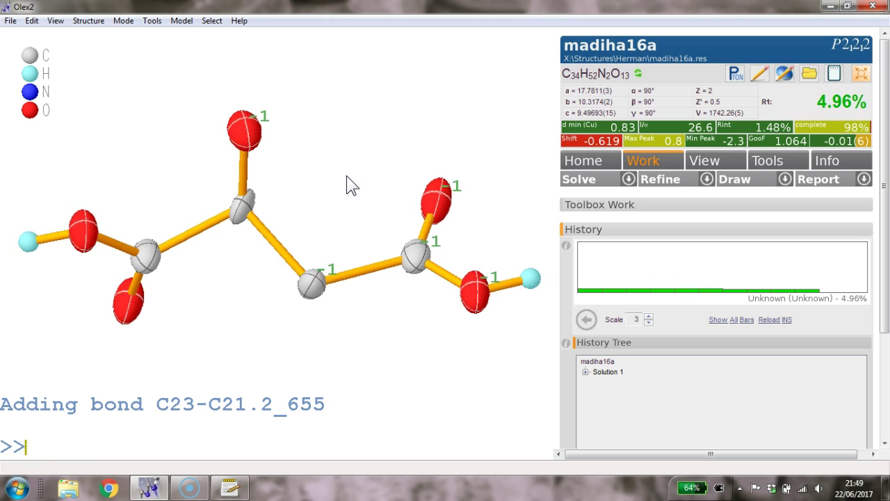
Assign the whole acid molecule to part -1 with its occupancy set to 10.5.
mouse_move(346, 175)
left_mouse_down()
mouse_move(338, 160)
mouse_move(331, 172)
left_mouse_up()
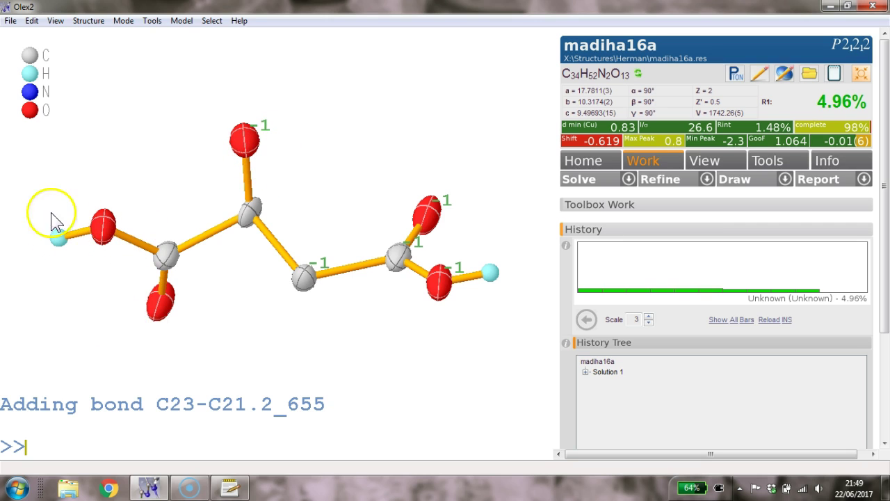
double_click(249, 220)
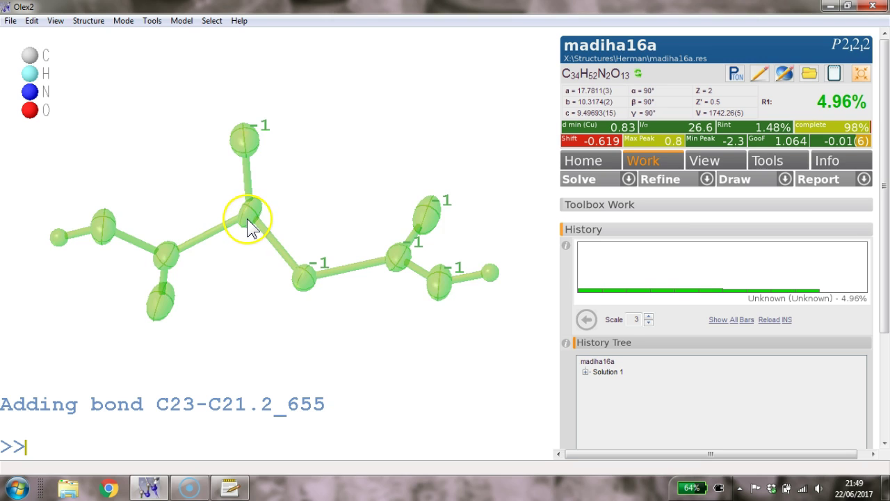
type("art -1 10.5")
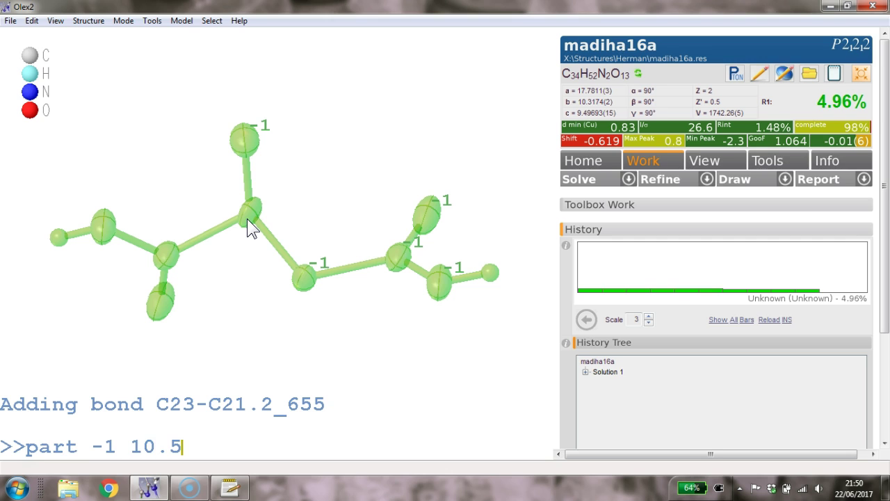
key("Return")
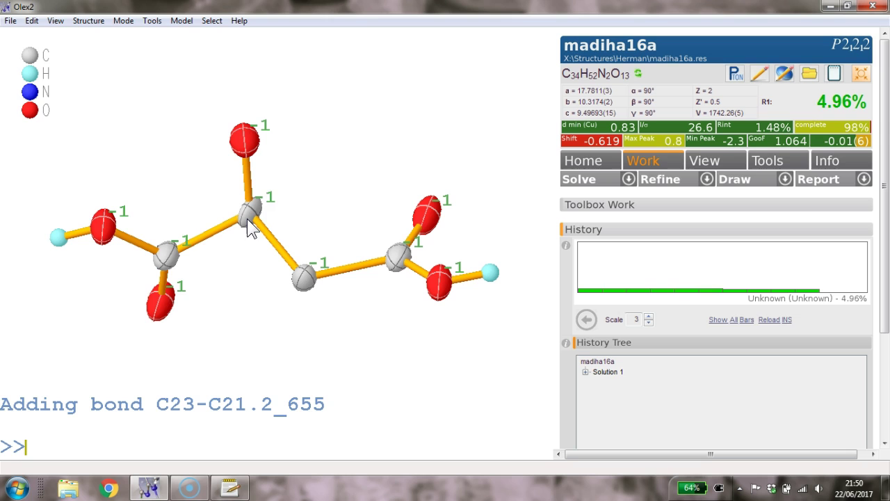
Apply a SADI restraint to the two bonds joining the carboxylic carbons to C22 and C23.
left_click_drag(249, 221, 324, 216)
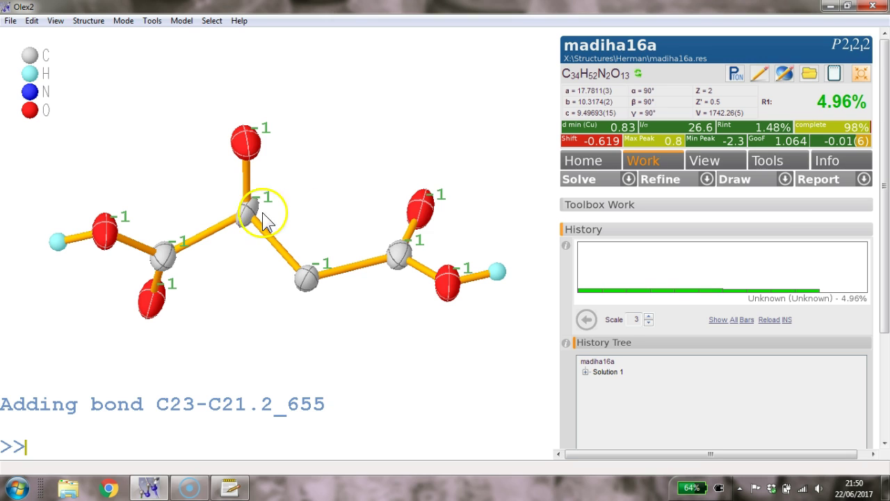
left_click(206, 232)
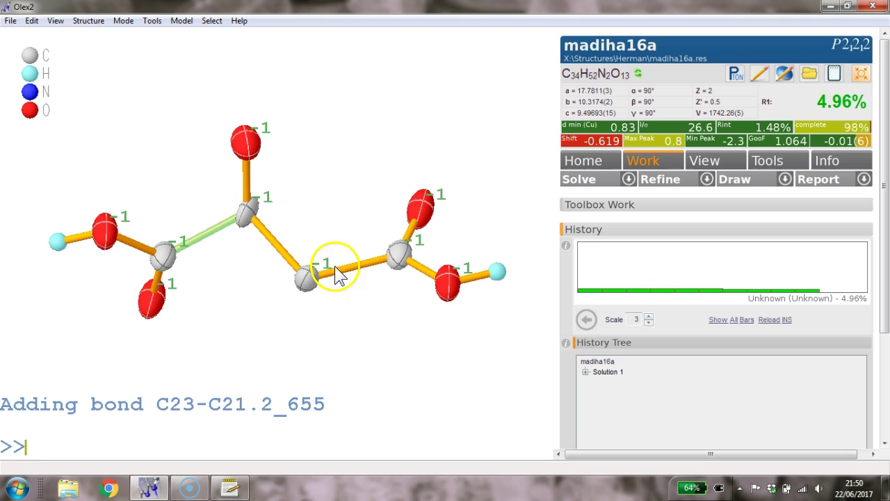
left_click(356, 275)
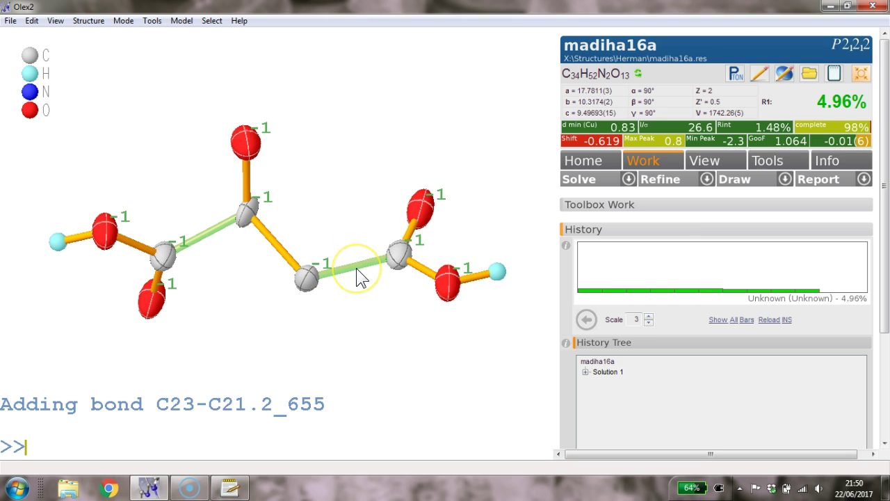
type("d")
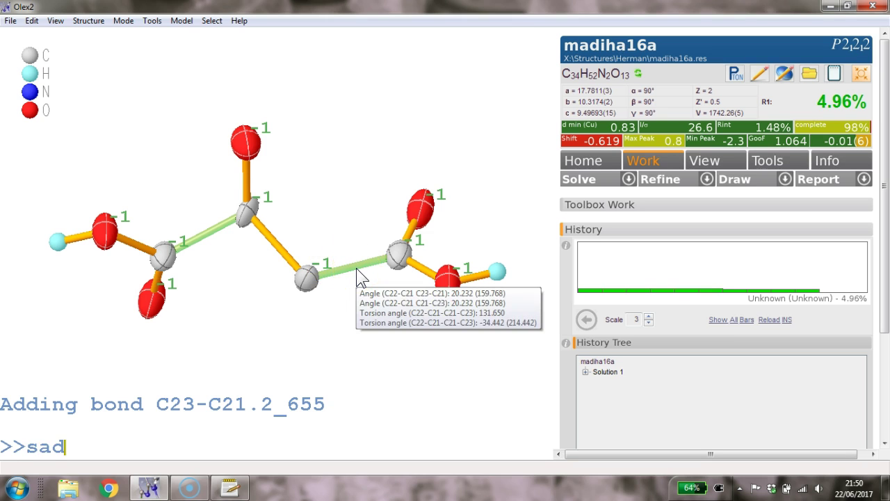
type("adi")
key("Return")
left_click(353, 248)
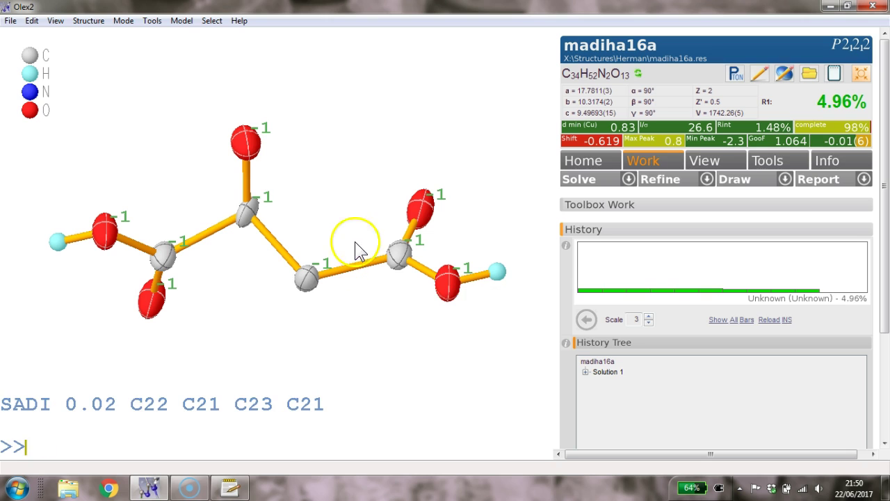
Apply a SADI restraint to the 1,3 carbon distances C21–C23 and C22–C21 along the acid's four-carbon chain.
left_click(163, 255)
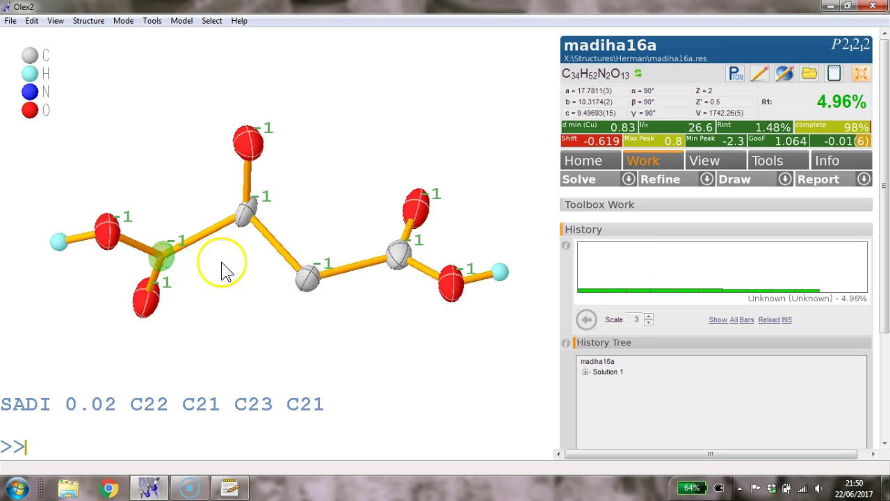
left_click(302, 281)
left_click(248, 211)
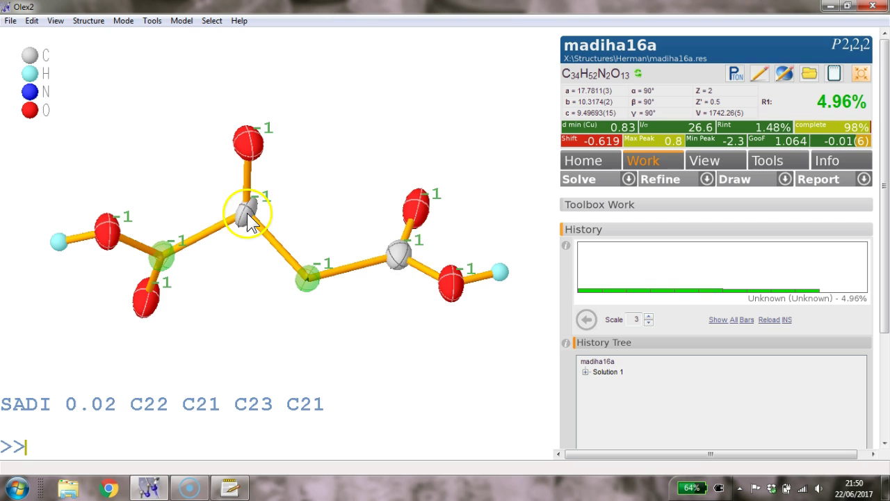
left_click(412, 248)
left_click(397, 250)
type("sad")
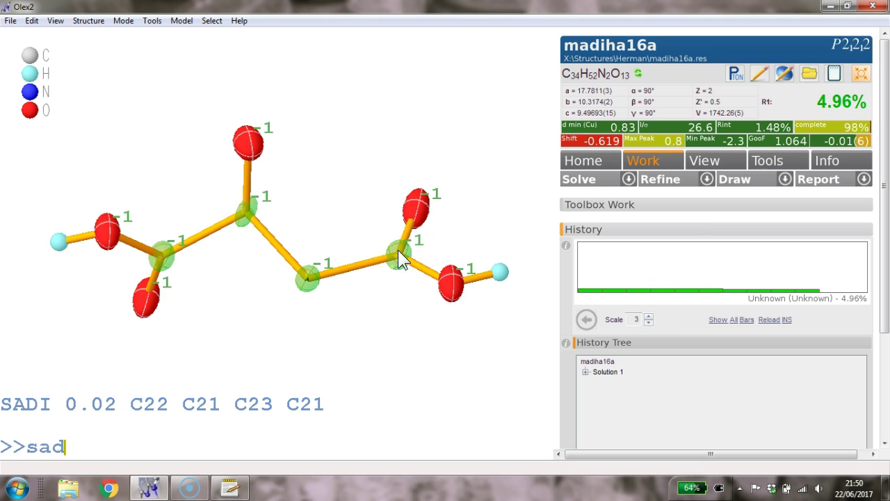
type("i")
key("Return")
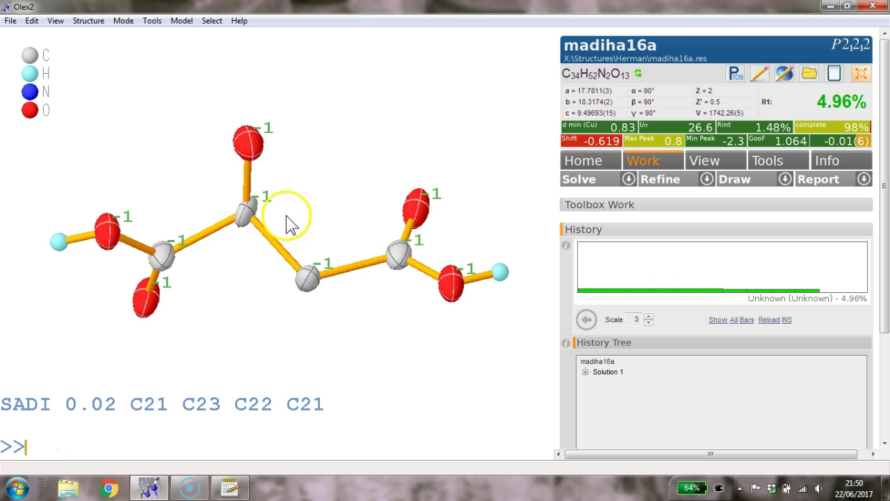
Refine the restrained structure with one as the requested number of cycles.
left_click_drag(146, 257, 343, 160)
type("refine 1")
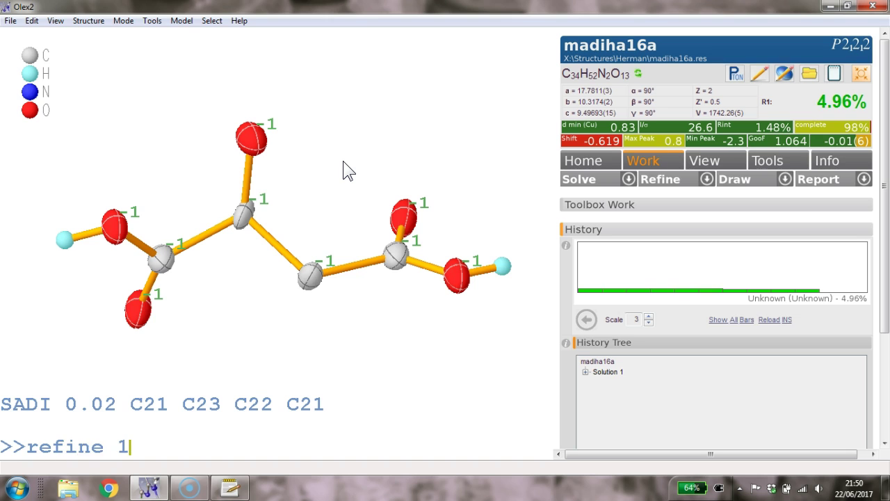
key("Return")
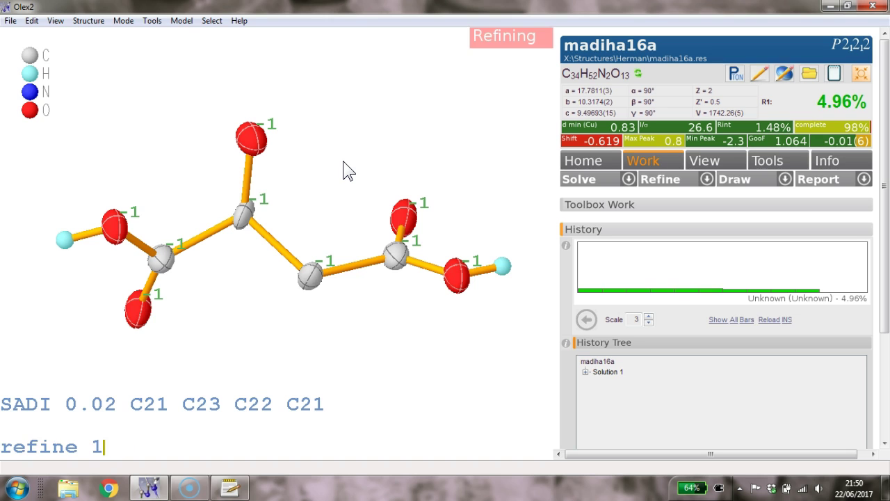
left_click(343, 161)
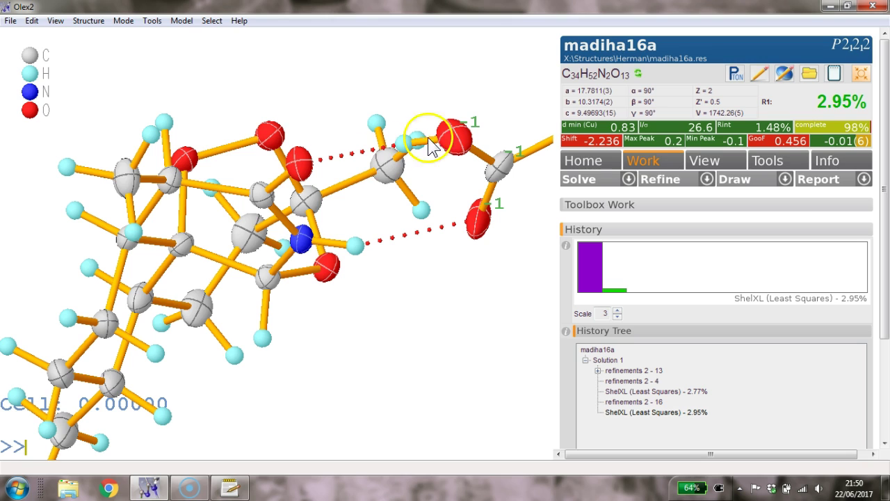
Isolate the acid molecule in the display with the uniq command, using one of its carboxylic oxygens.
left_click(455, 140)
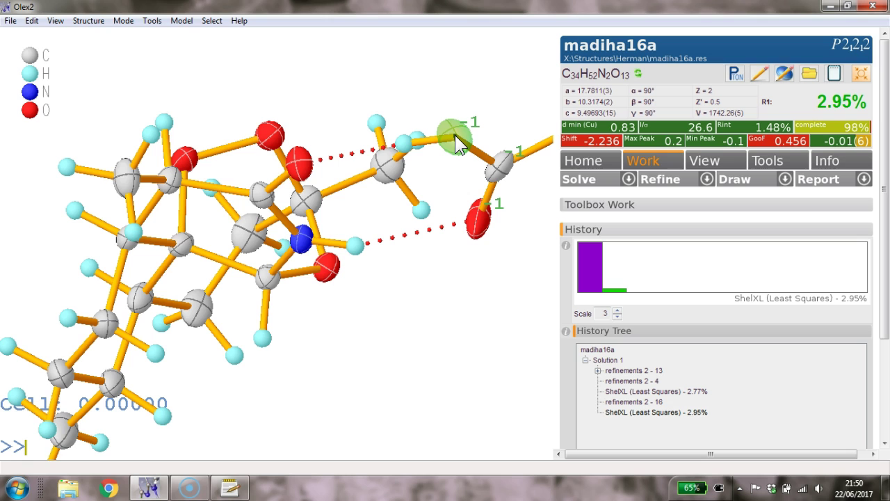
type("uniq")
key("Return")
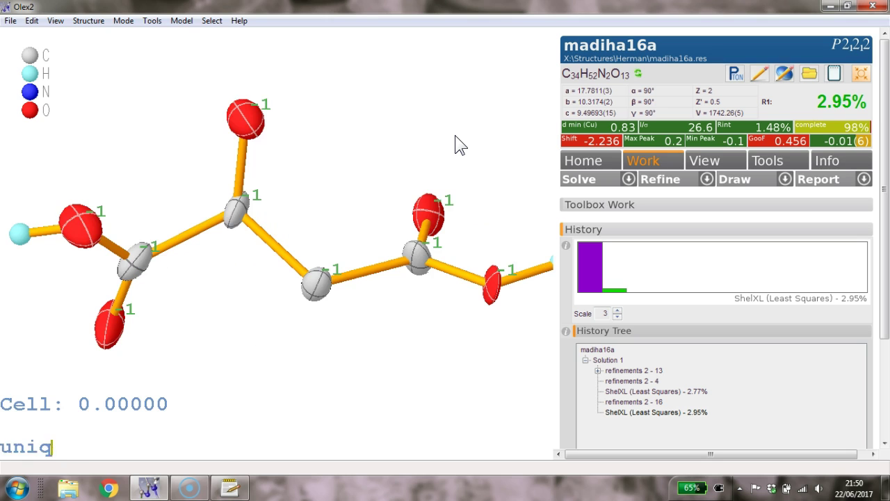
mouse_move(448, 133)
left_mouse_down()
mouse_move(439, 153)
mouse_move(421, 125)
mouse_move(419, 139)
mouse_move(465, 136)
left_mouse_up()
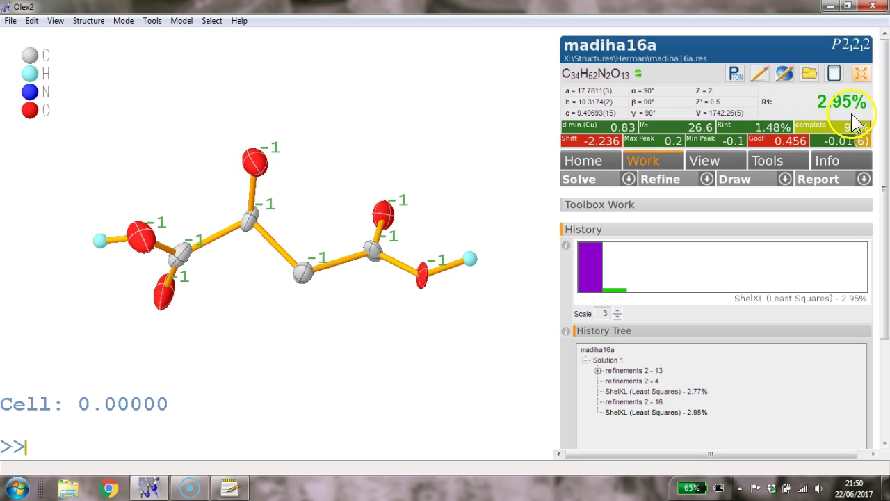
left_click_drag(426, 104, 419, 104)
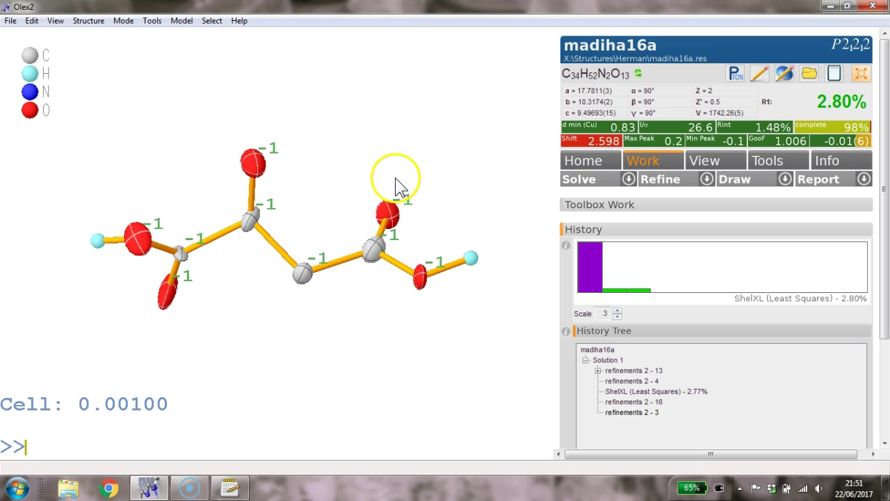
Apply a RIGU restraint of 0.001 to every atom of the acid molecule.
double_click(249, 222)
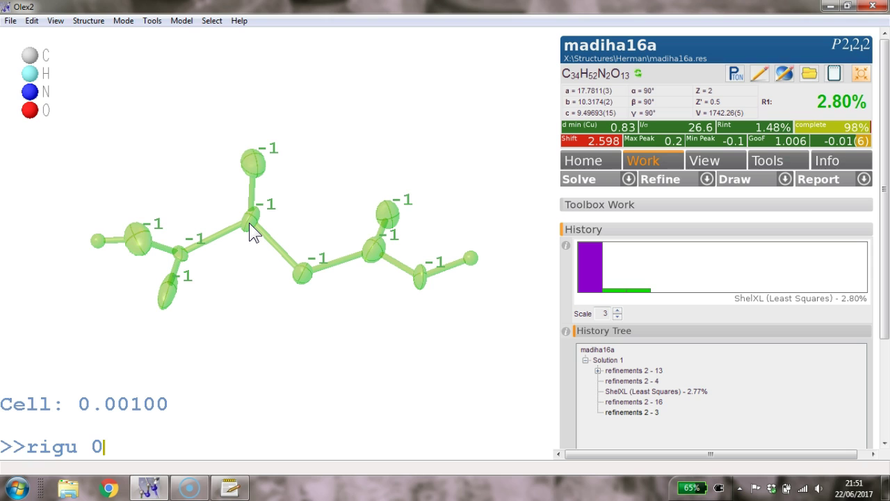
type("001")
key("Return")
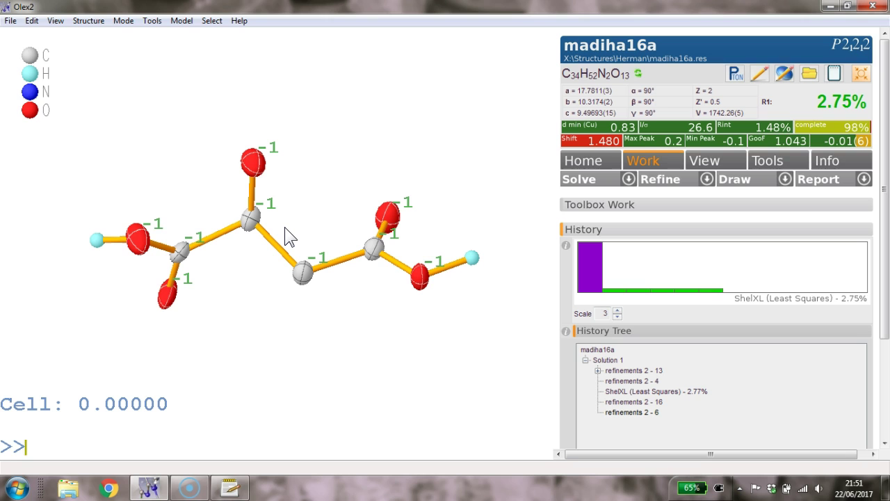
Refine the structure with 10 cycles.
type("refine 1")
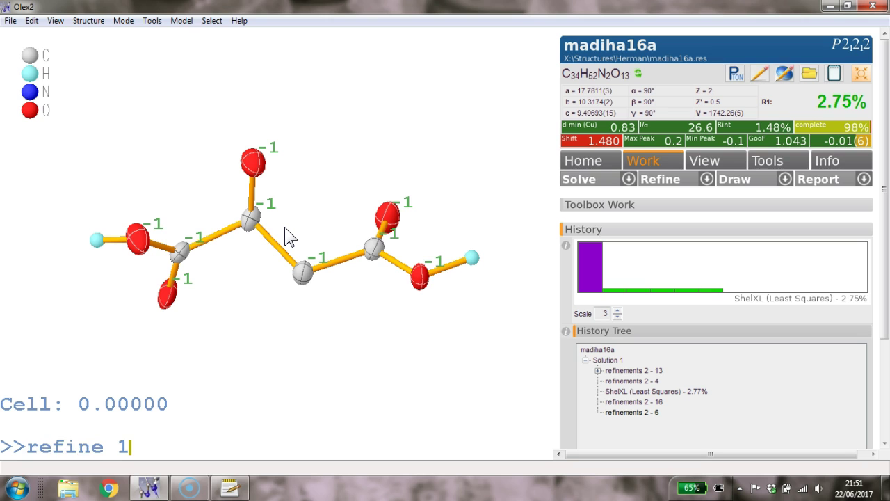
type("0")
key("Return")
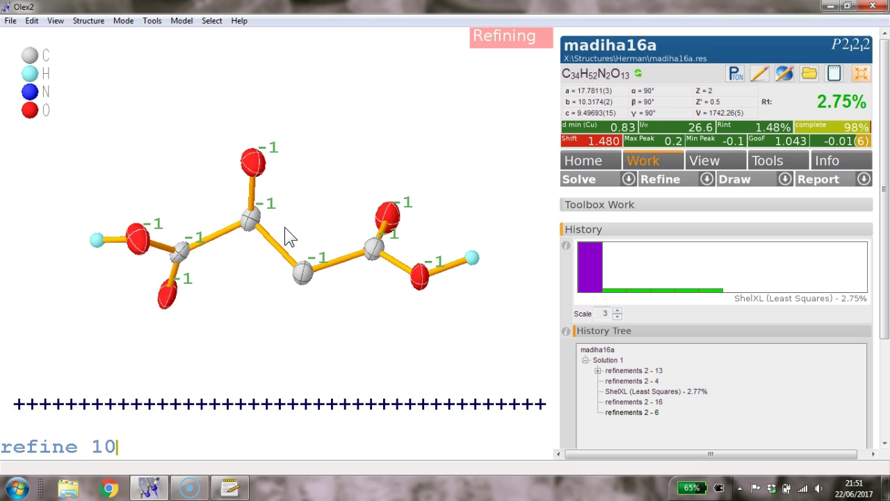
Add hydrogen atoms to the acid molecule with the hadd command.
left_click_drag(290, 214, 286, 218)
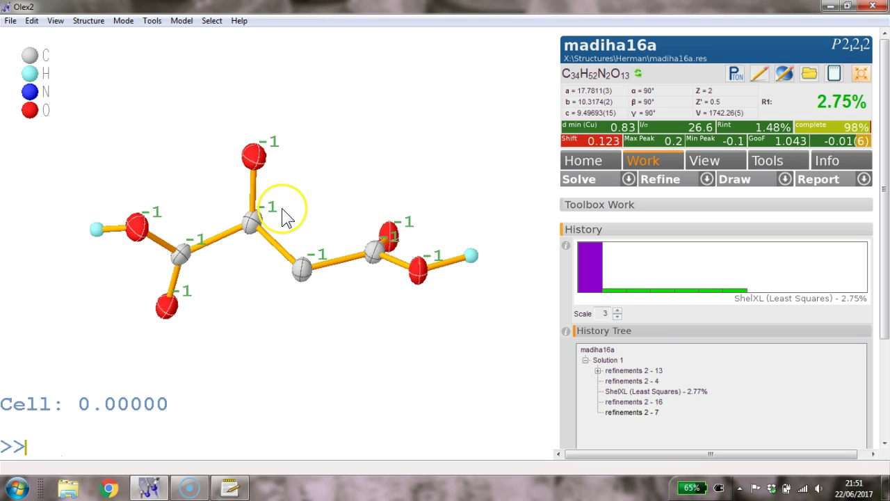
type("hadd")
key("Return")
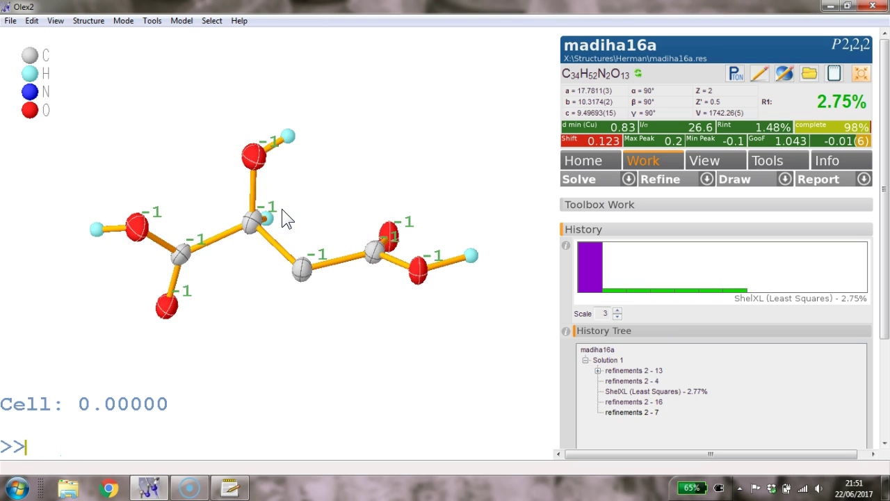
Examine the bonds and angles around C23, the chain carbon still without hydrogen atoms.
mouse_move(303, 271)
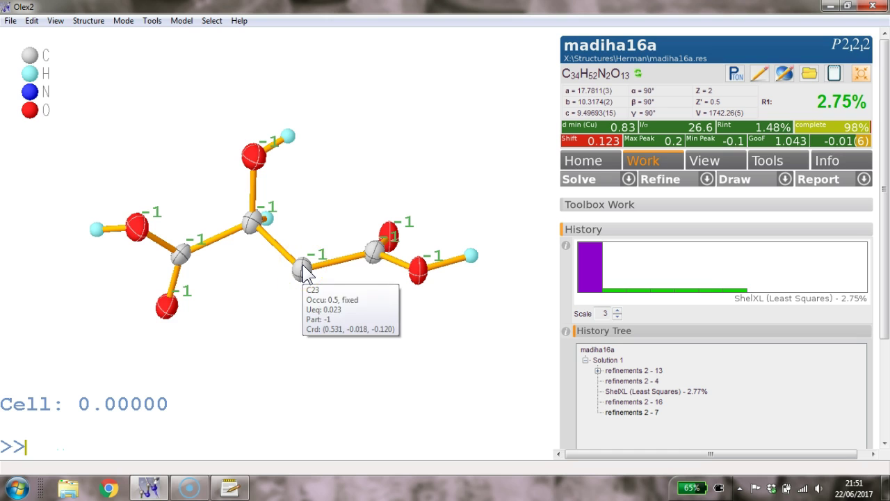
mouse_move(302, 265)
left_mouse_down()
mouse_move(314, 255)
mouse_move(302, 326)
mouse_move(306, 208)
mouse_move(318, 243)
mouse_move(302, 249)
left_mouse_up()
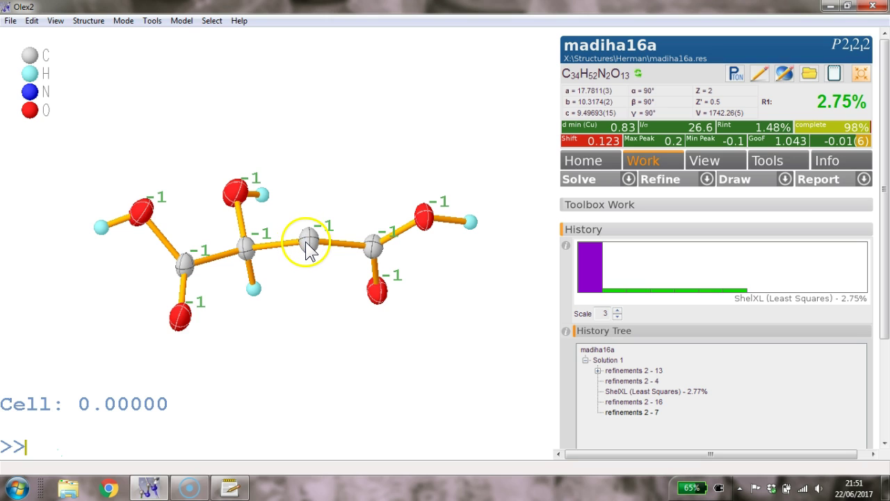
mouse_move(306, 246)
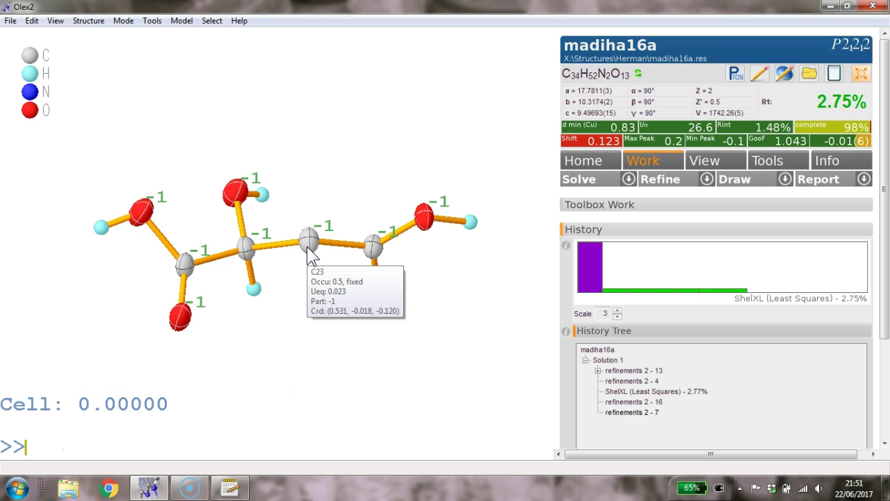
right_click(307, 246)
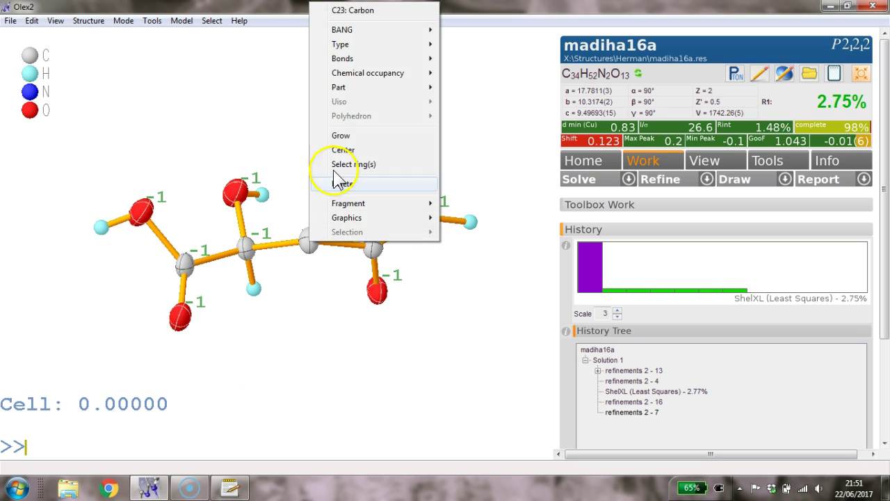
mouse_move(360, 29)
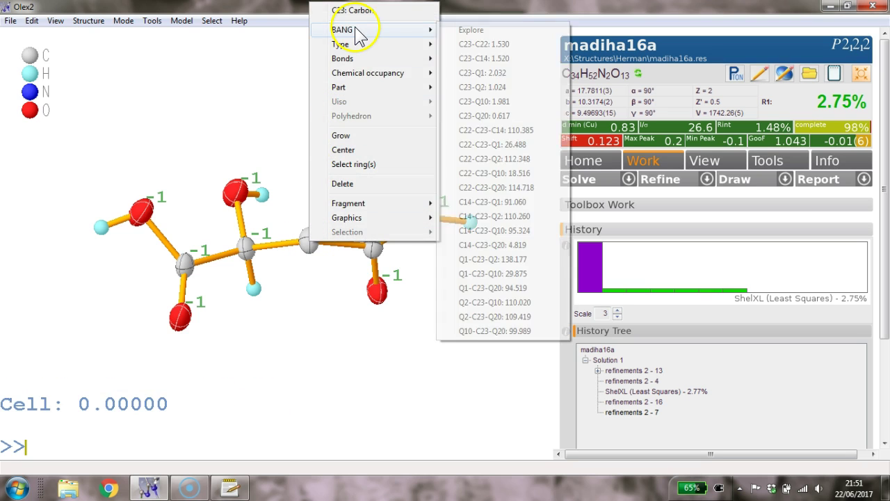
left_click(483, 32)
Grow the symmetry-equivalent acid molecule over the original from the chain carbons, and leave grow mode.
left_click_drag(441, 60, 304, 251)
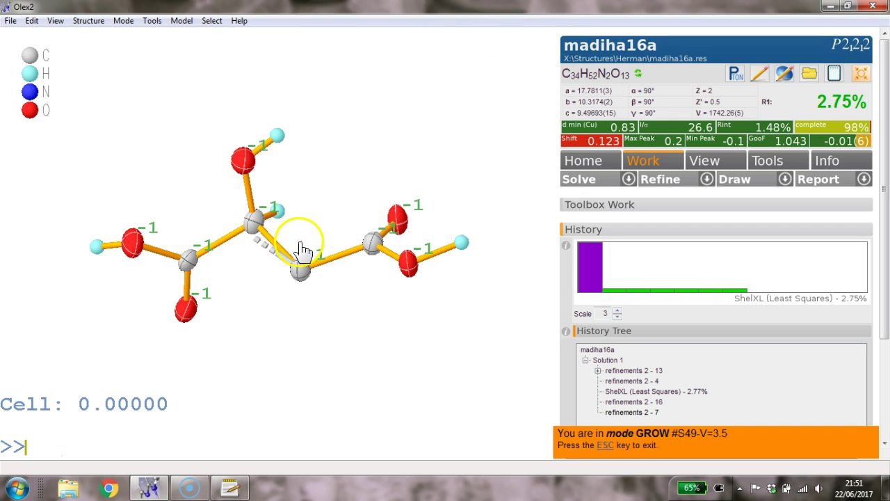
left_click(277, 252)
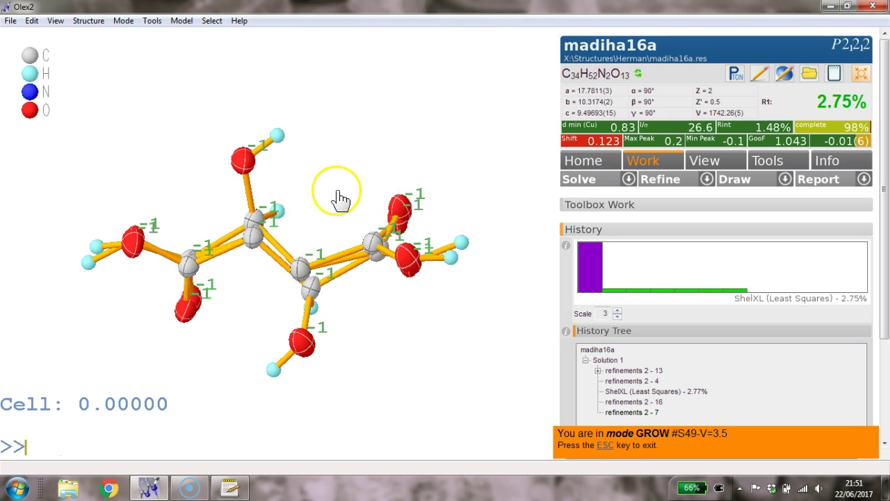
left_click_drag(341, 200, 343, 188)
mouse_move(340, 176)
left_mouse_down()
mouse_move(340, 218)
mouse_move(336, 190)
left_mouse_up()
key("Escape")
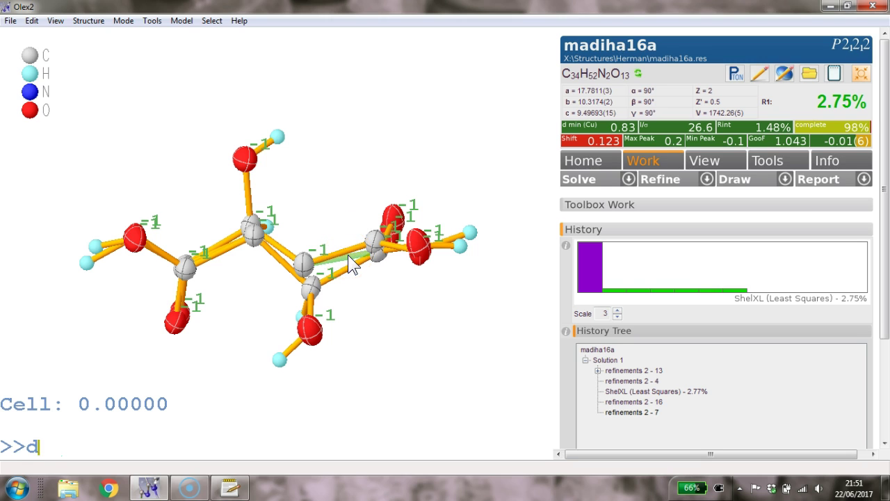
Remove the false bond between C23 and the symmetry-equivalent C21.2_655.
type("nd")
key("Return")
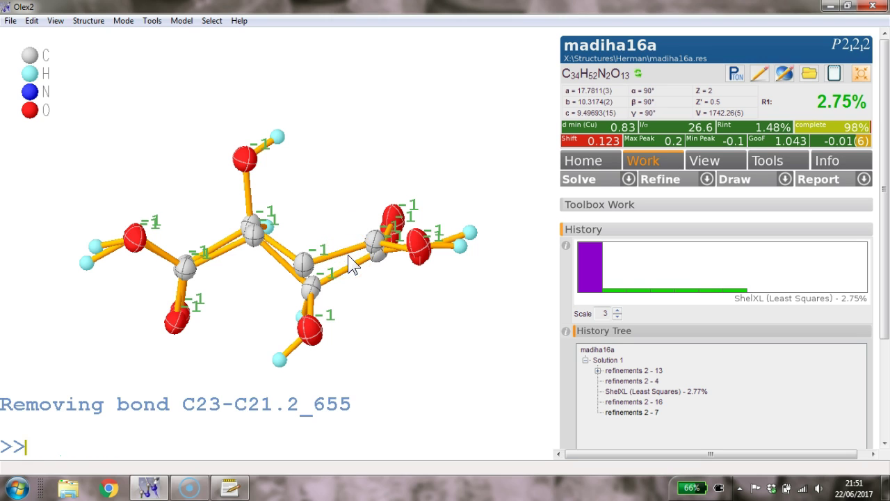
left_click(348, 254)
left_click_drag(347, 247, 346, 240)
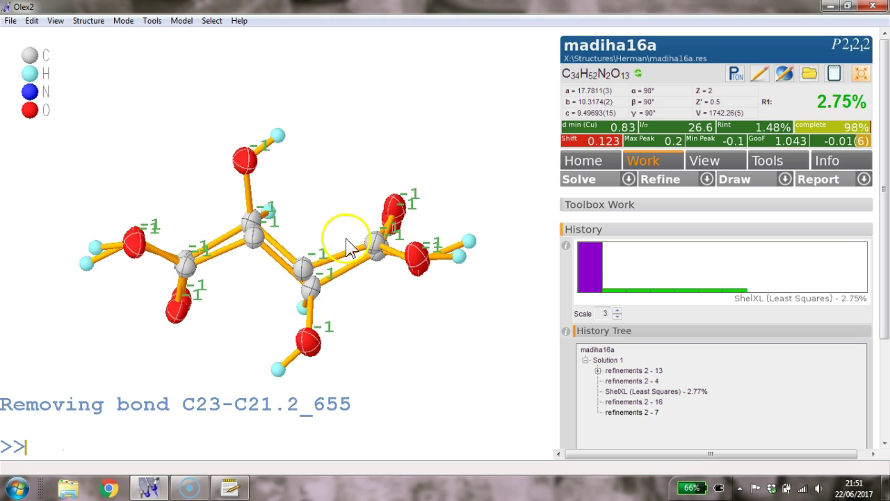
Fuse the grown structure and add the missing hydrogen atoms to C23 with hadd.
type("fuse")
key("Return")
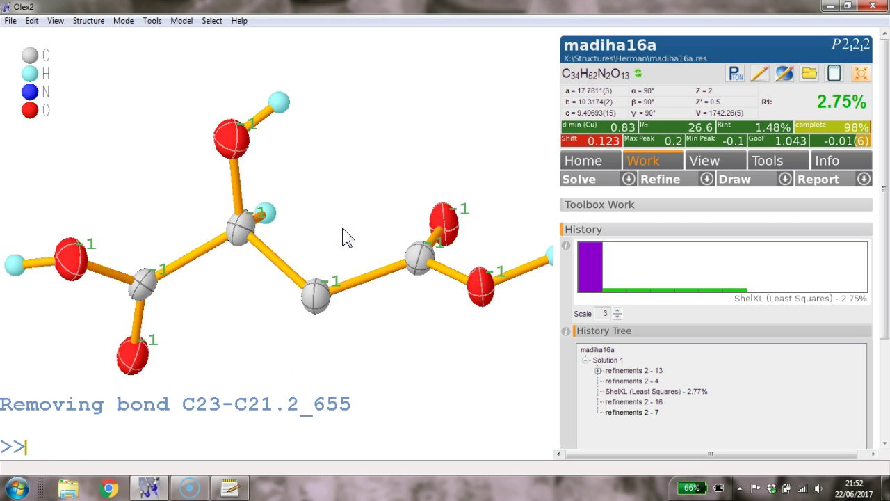
type("hadd")
key("Return")
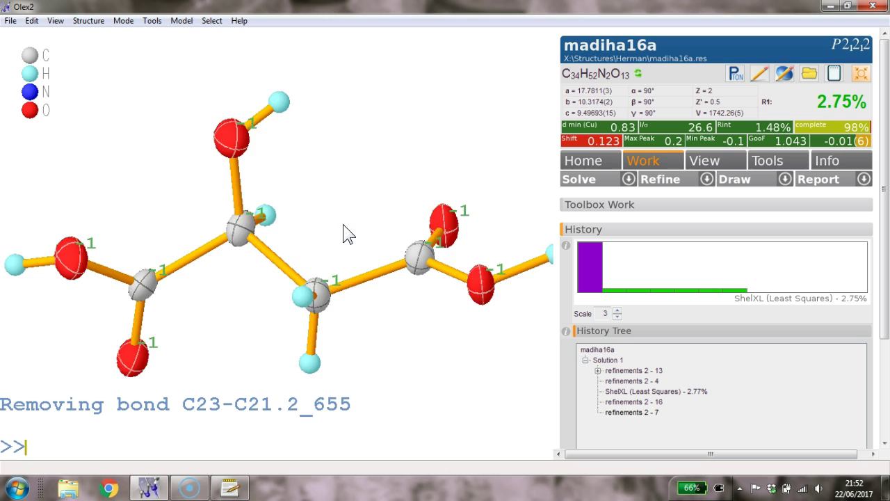
mouse_move(346, 230)
left_mouse_down()
mouse_move(344, 189)
mouse_move(355, 203)
mouse_move(349, 245)
left_mouse_up()
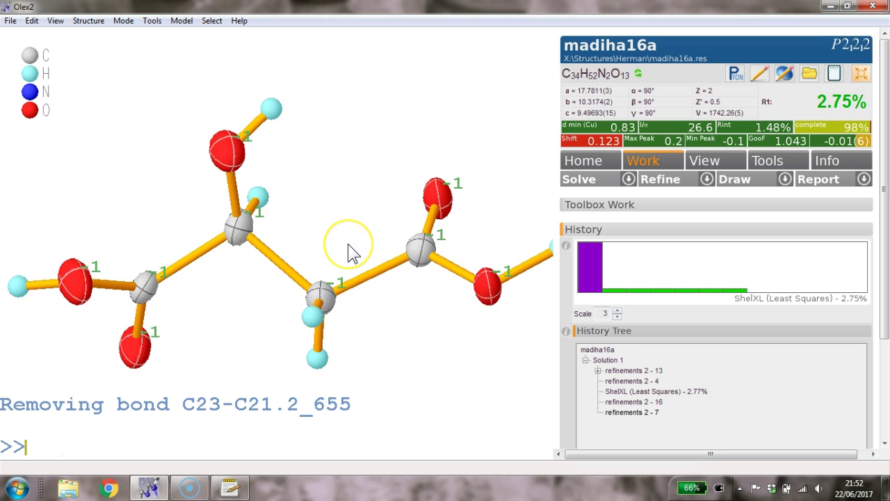
Refine the structure with the added hydrogens, and isolate the acid molecule in the display.
key("ctrl+r")
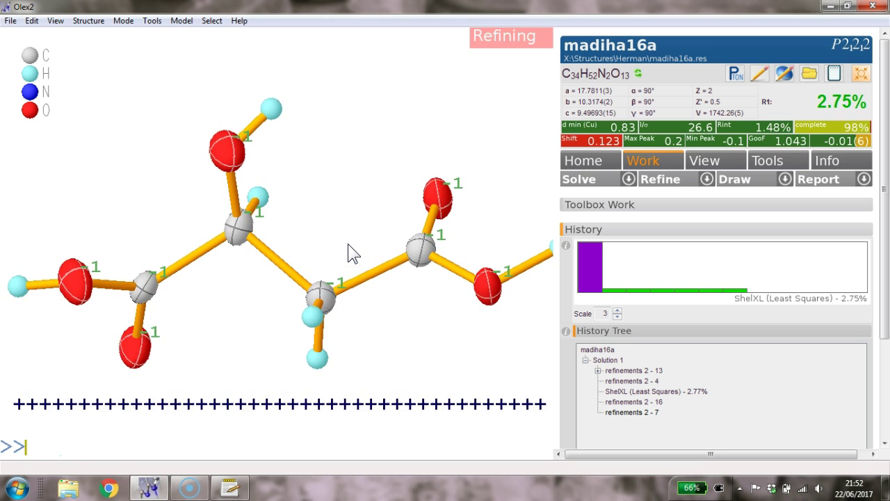
left_click_drag(348, 245, 449, 201)
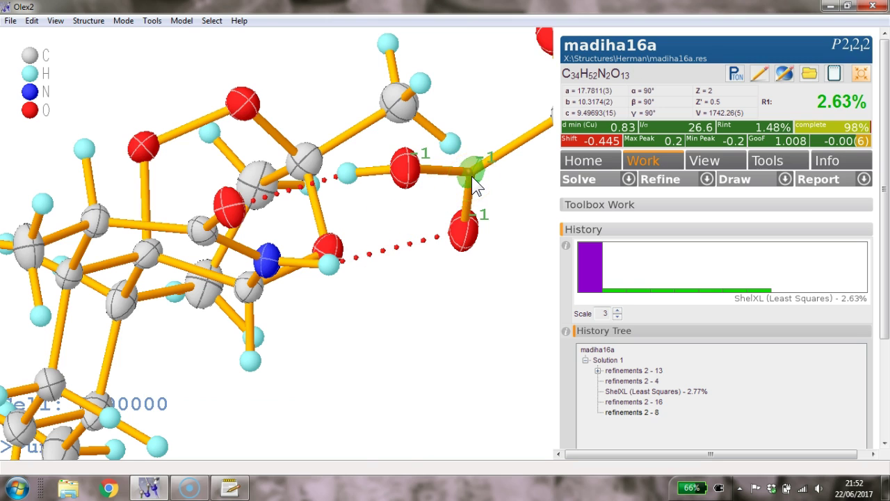
key("Return")
left_click_drag(471, 176, 443, 160)
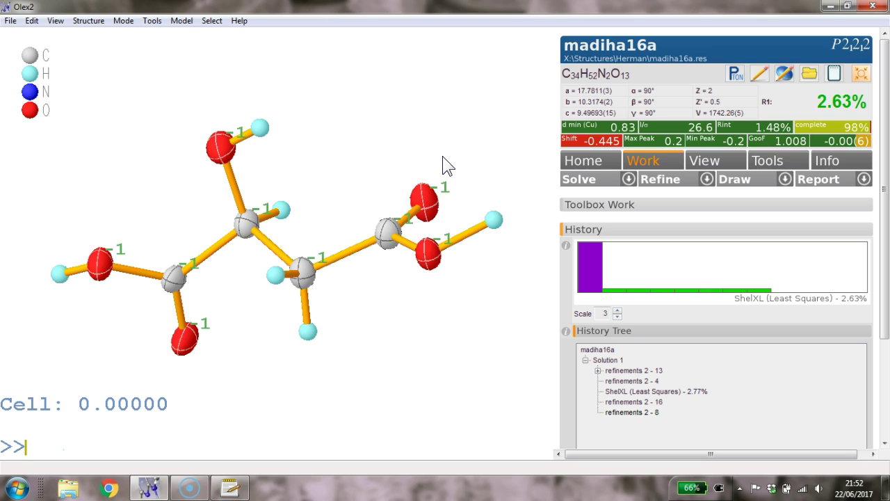
Repeat the refinement until the maximum shift converges, and check the acid molecule's geometry.
key("ctrl+r")
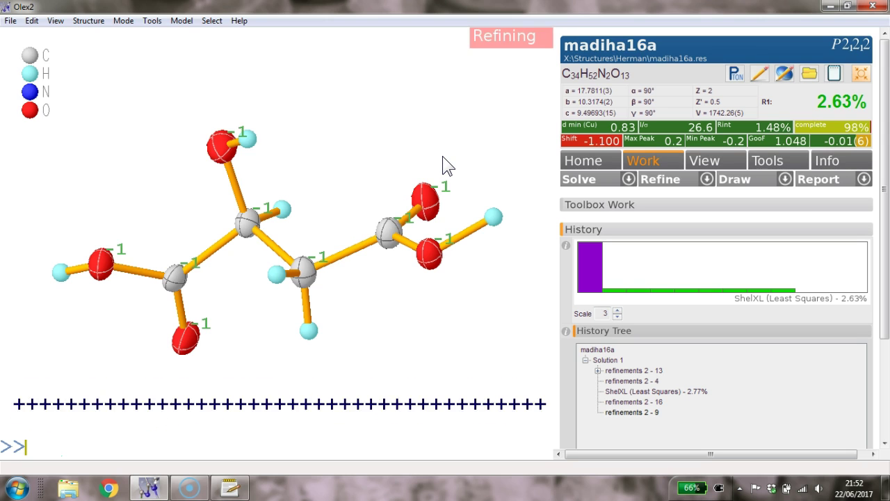
key("ctrl+r")
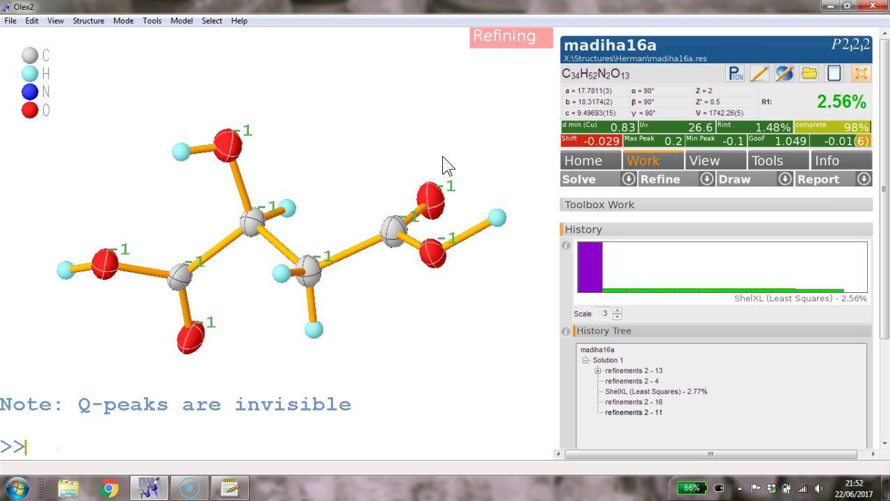
key("ctrl+r")
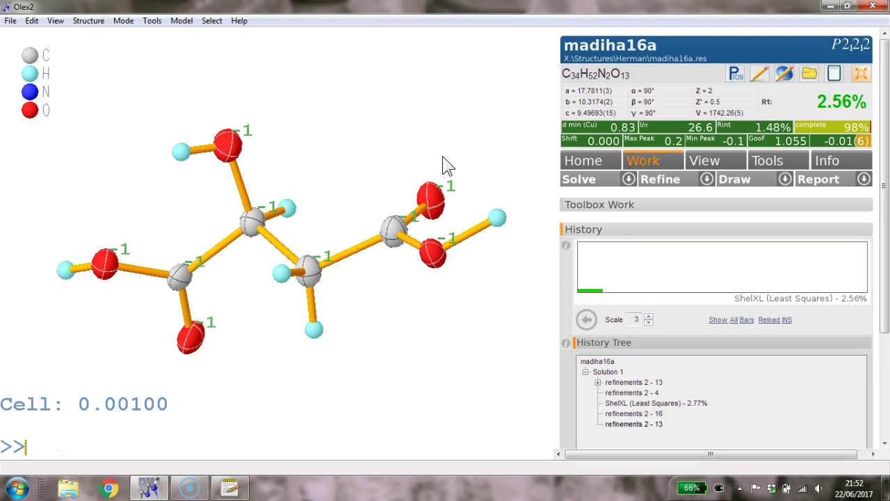
key("ctrl+r")
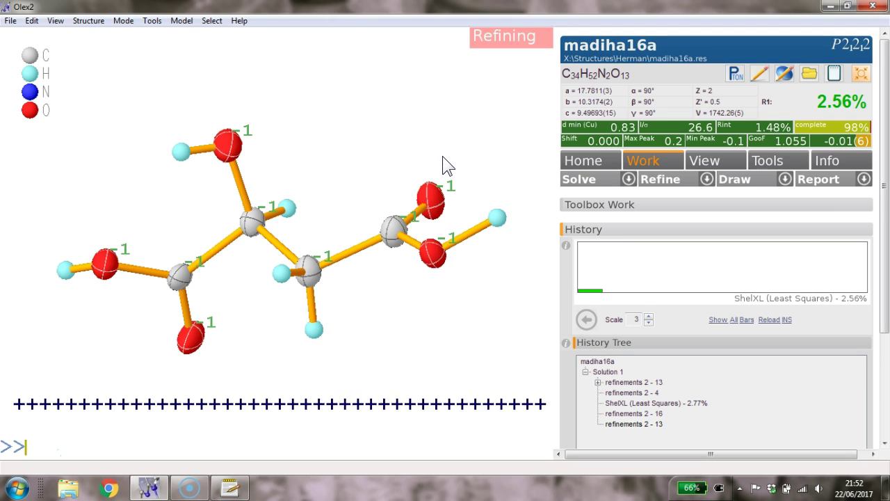
left_click_drag(404, 168, 443, 228)
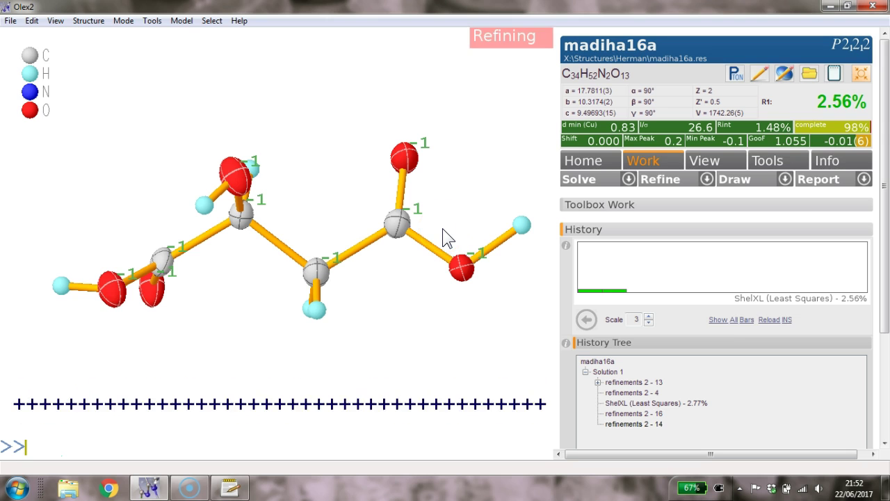
left_click_drag(447, 192, 441, 120)
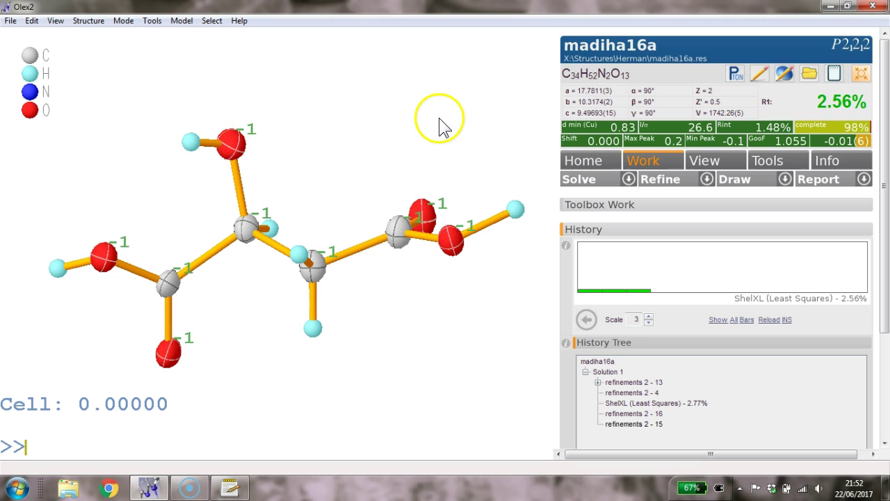
Explore the surroundings of C22 and grow the symmetry-equivalent acid molecule through the contact beside it.
right_click(247, 226)
mouse_move(285, 246)
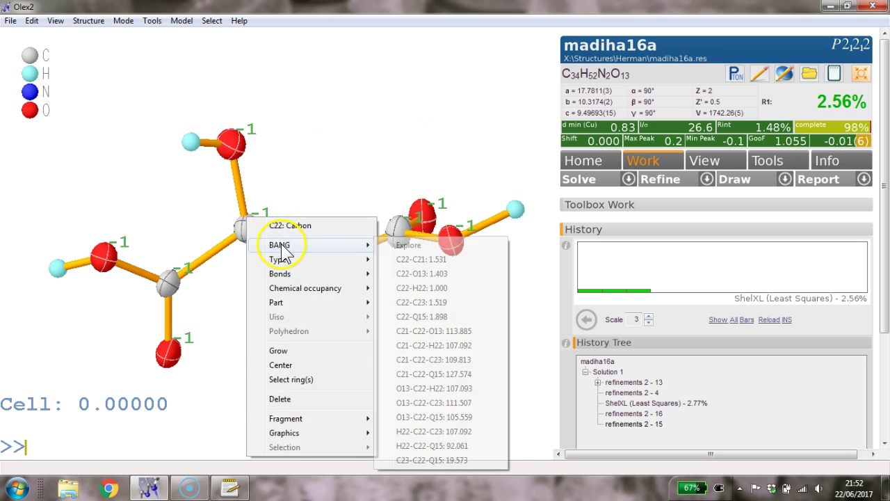
left_click(406, 246)
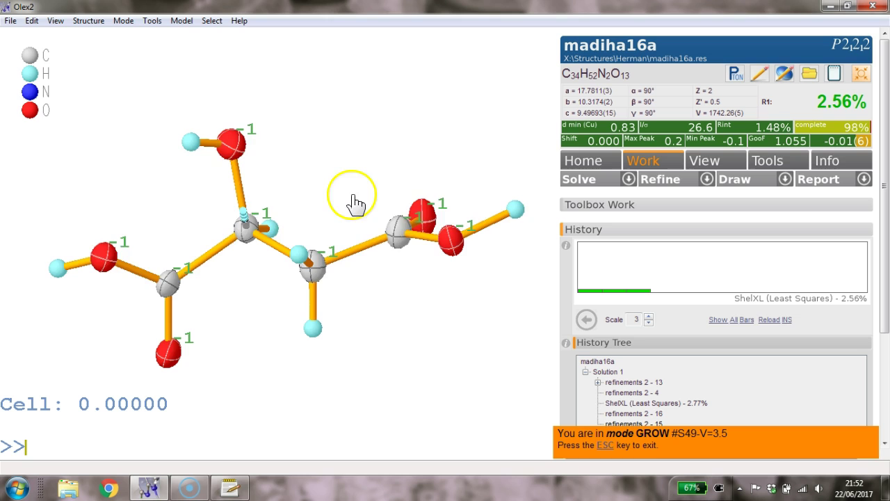
left_click_drag(352, 199, 393, 160)
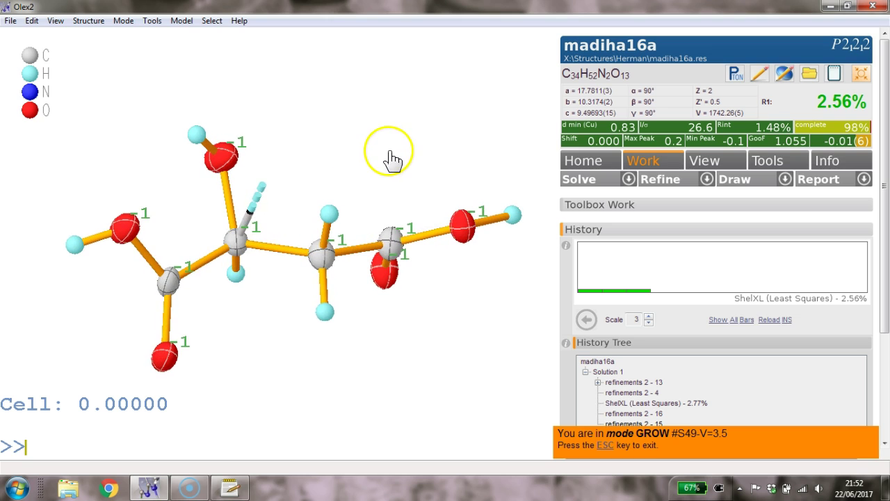
left_click(256, 211)
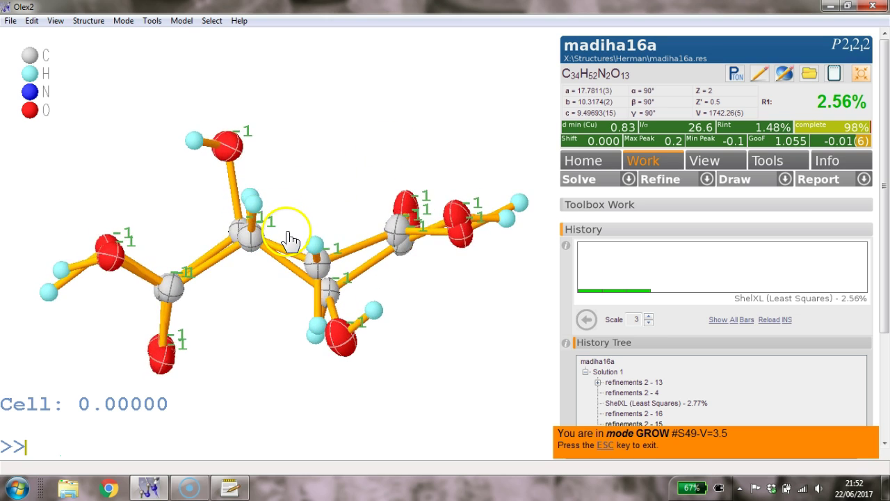
key("Escape")
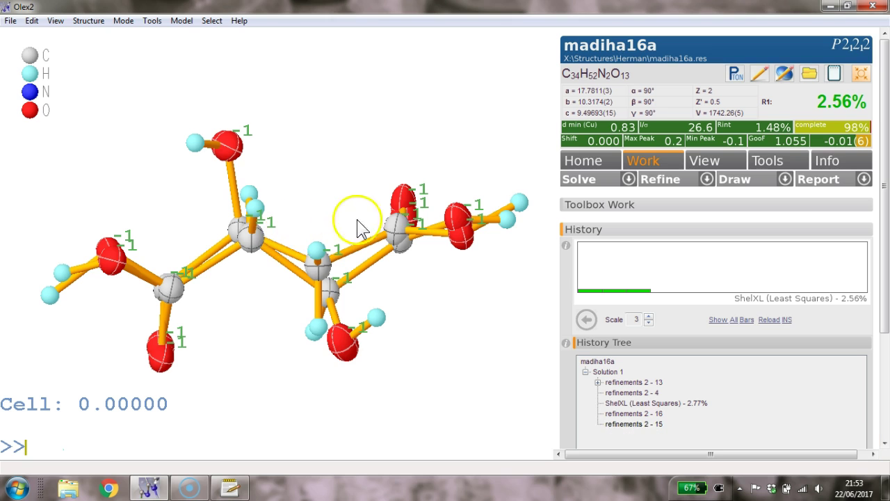
Select the whole acid molecule whose hydroxyl group is on C22 and display it as a transparent grey group.
double_click(405, 226)
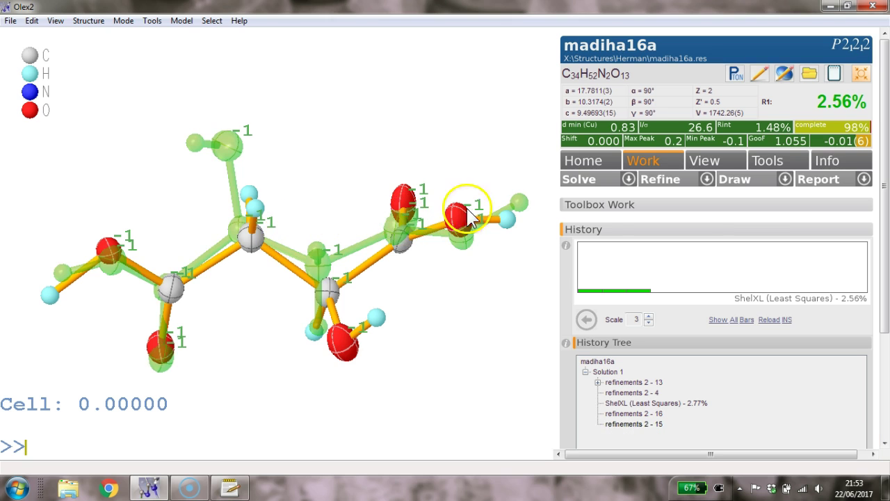
left_click(784, 179)
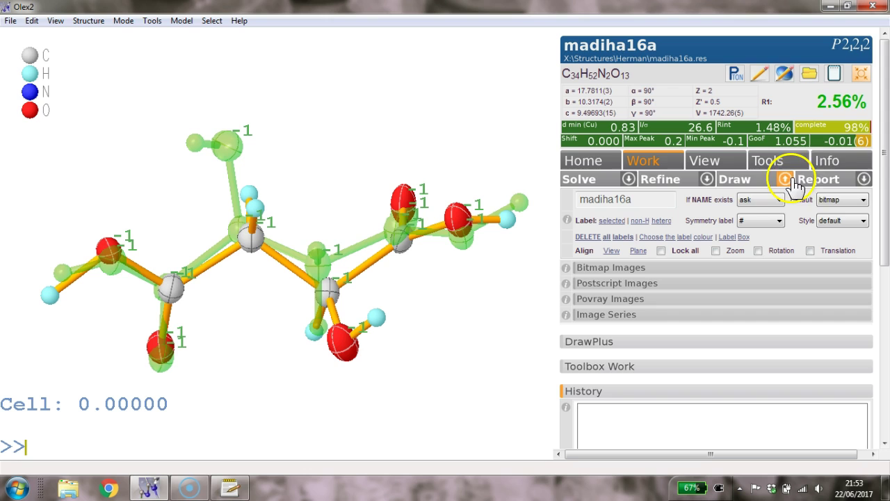
left_click_drag(887, 168, 882, 248)
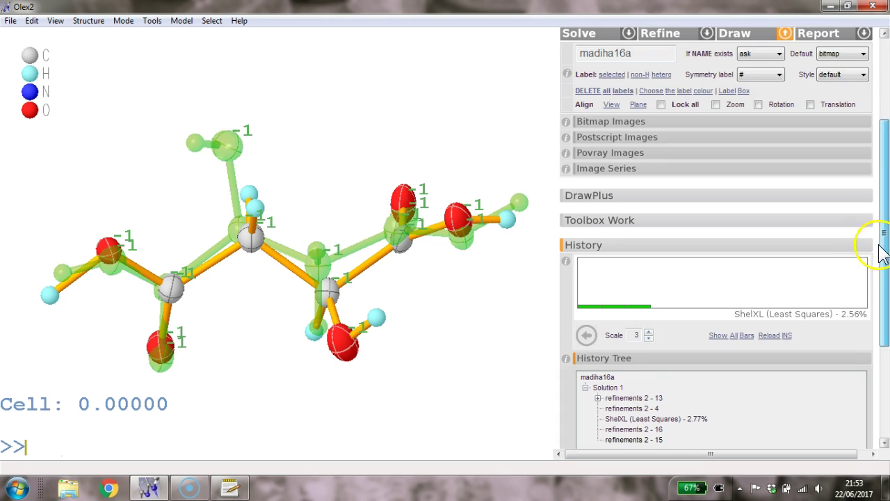
left_click(760, 207)
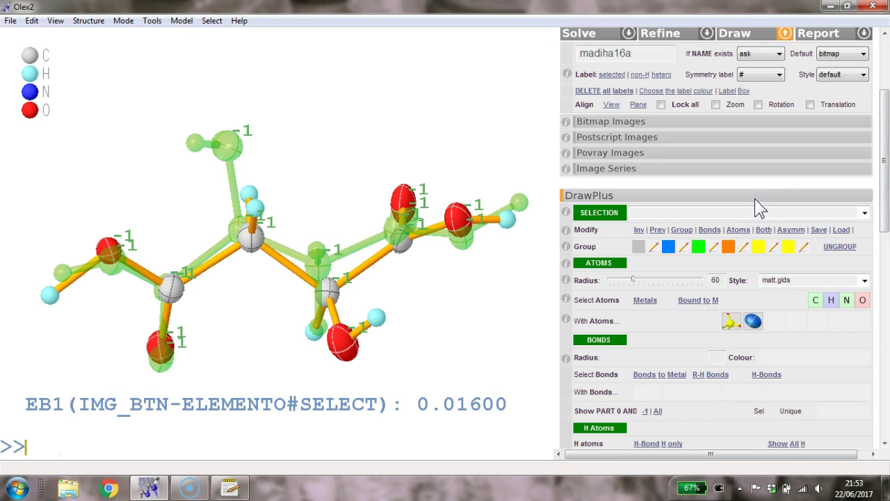
left_click(638, 248)
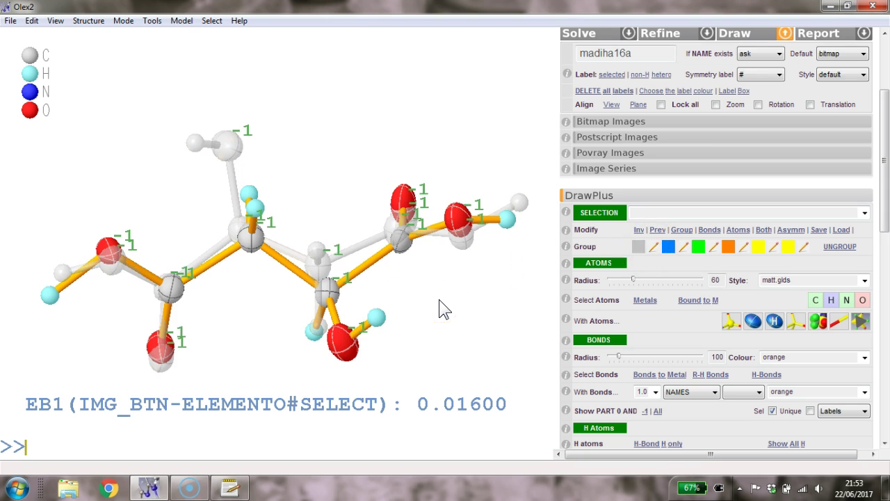
Show all fragments again and examine how the disordered acid molecule hydrogen-bonds to the neighbouring main molecule.
right_click(403, 193)
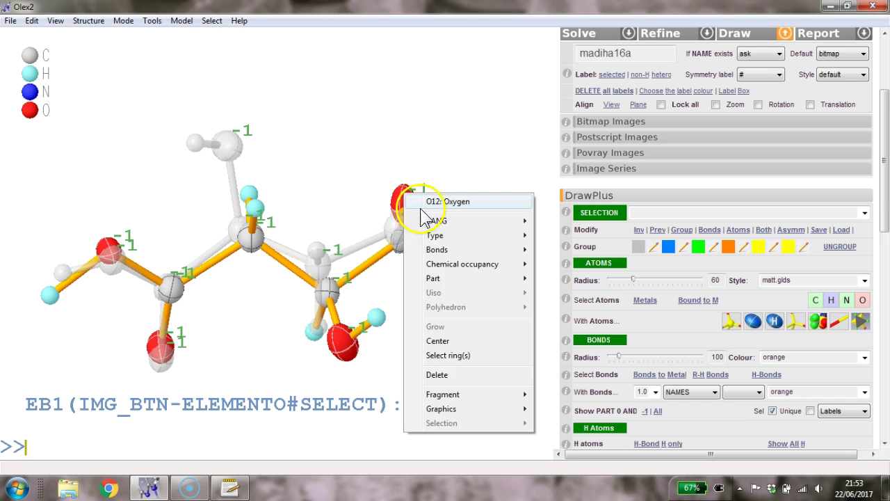
mouse_move(460, 394)
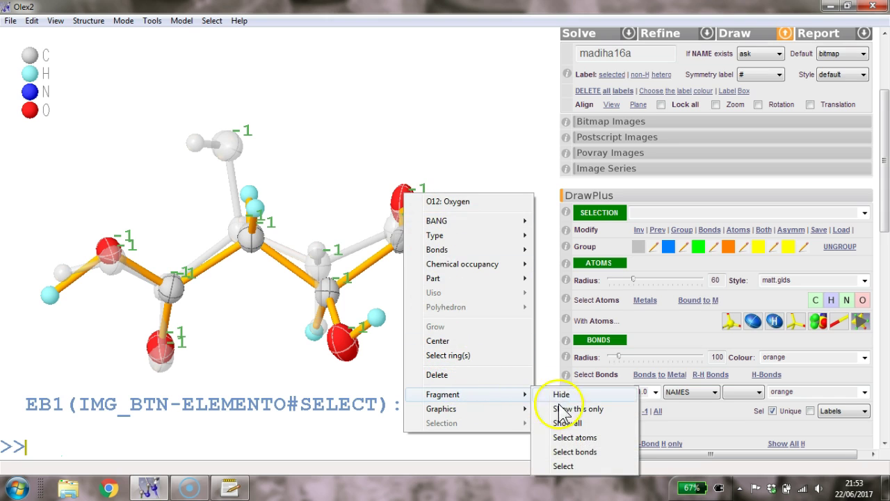
left_click(569, 423)
left_click_drag(490, 342, 412, 173)
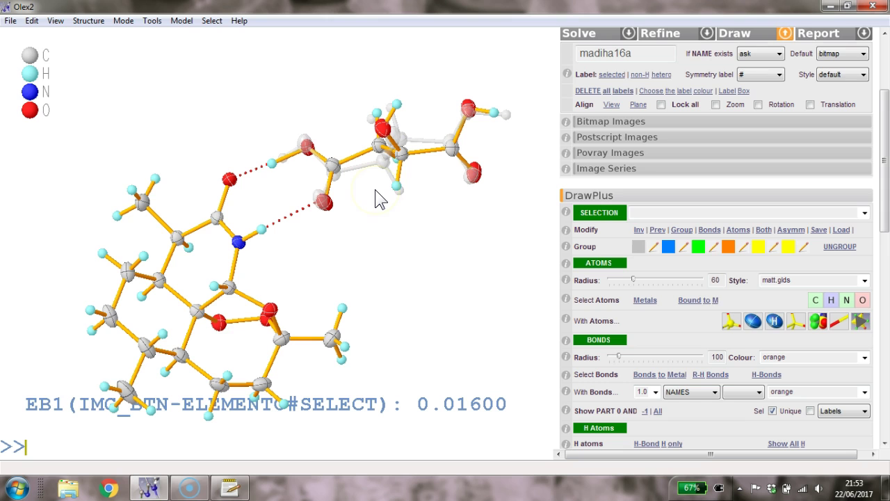
mouse_move(434, 213)
left_mouse_down()
mouse_move(446, 215)
mouse_move(438, 213)
left_mouse_up()
right_click(437, 210)
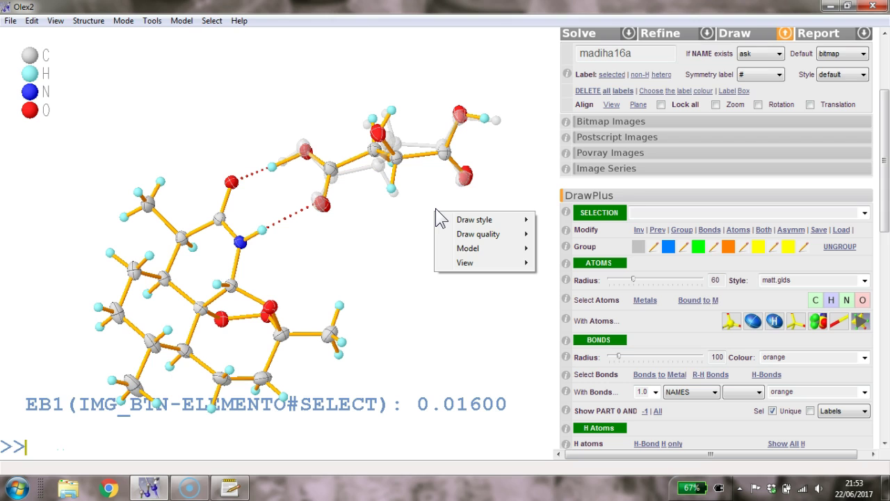
left_click(436, 209)
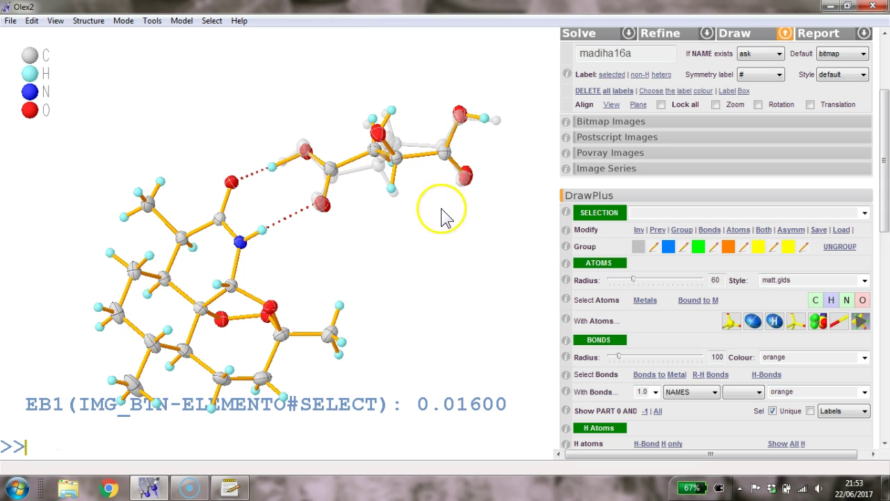